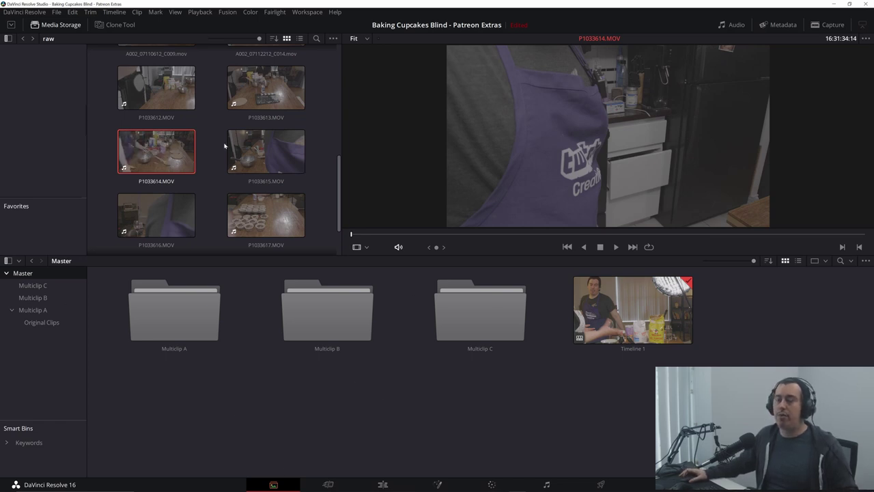
Browse the Multiclip A, B and C bins, ending on Multiclip B with A002_07110517_C008.mov and P1033616.MOV.
scroll(224, 146, up, 3)
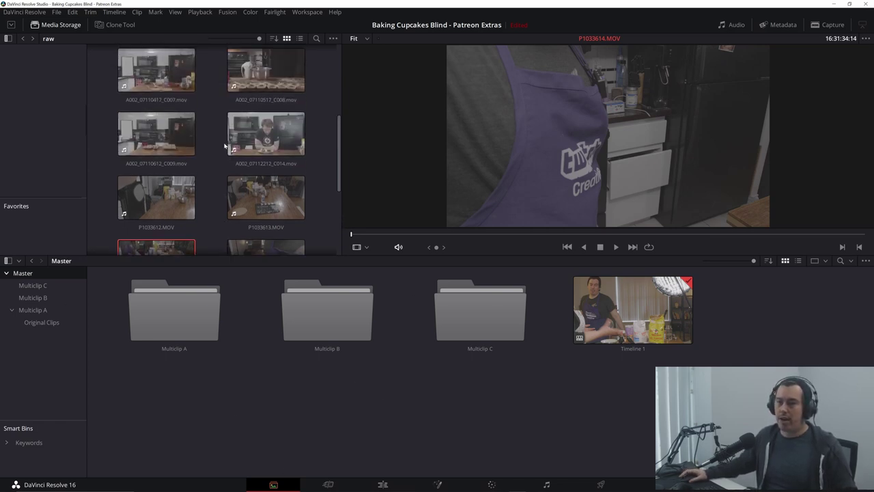
scroll(224, 146, up, 1)
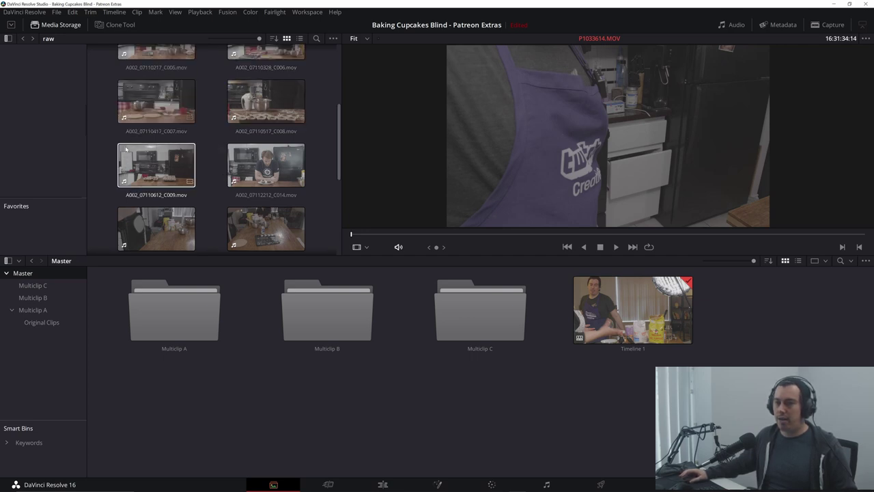
scroll(217, 169, down, 2)
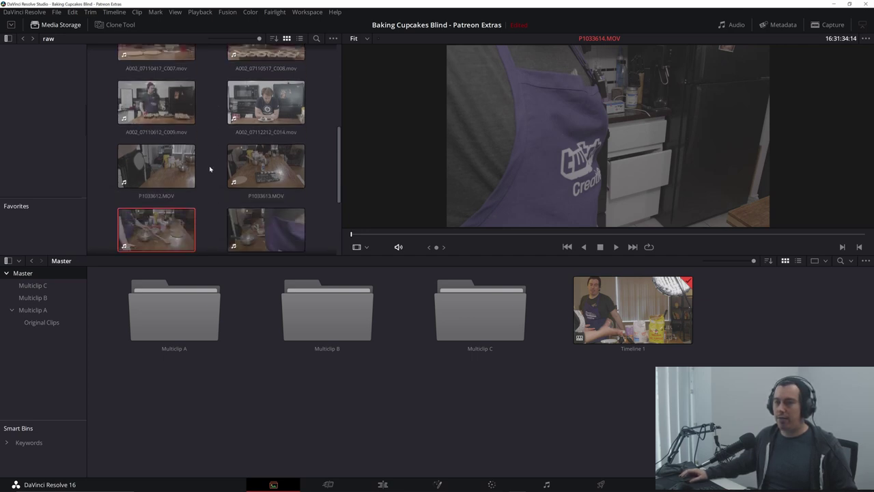
click(42, 310)
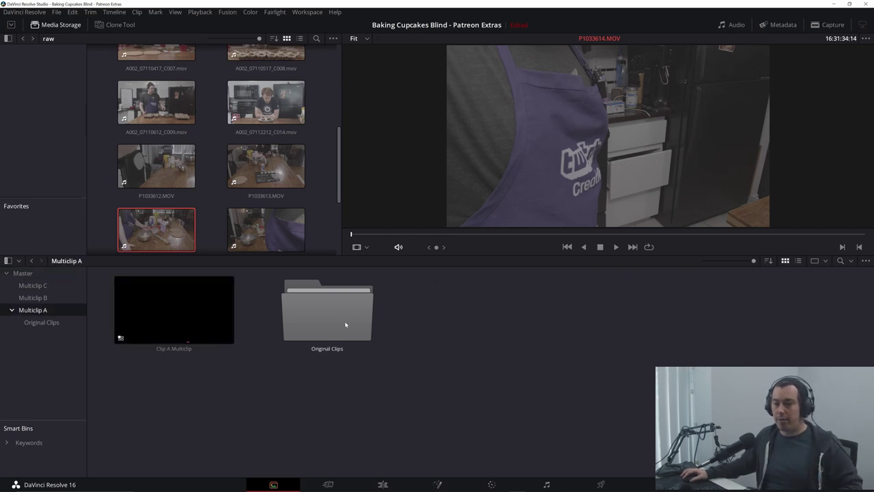
click(33, 297)
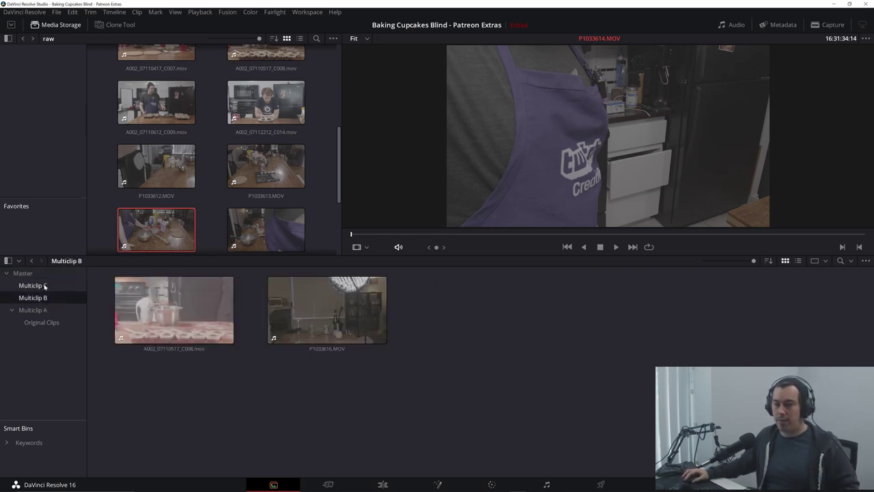
click(40, 285)
click(39, 310)
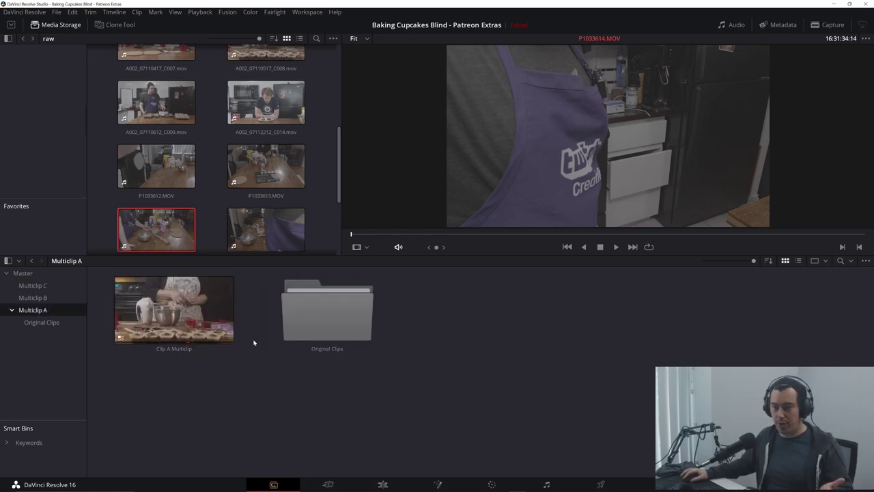
click(31, 298)
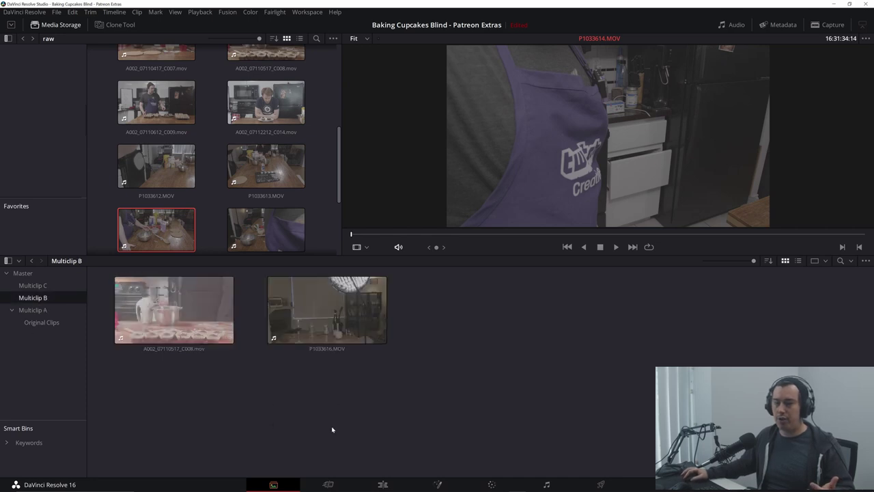
Select both Multiclip B clips and set up a new multicam clip named 'multiclip B', synced by Sound.
drag(371, 384, 176, 317)
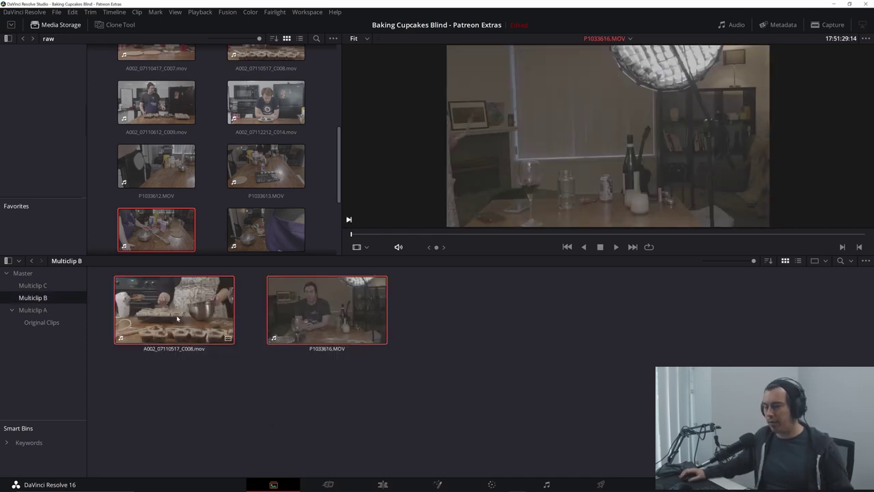
right_click(176, 319)
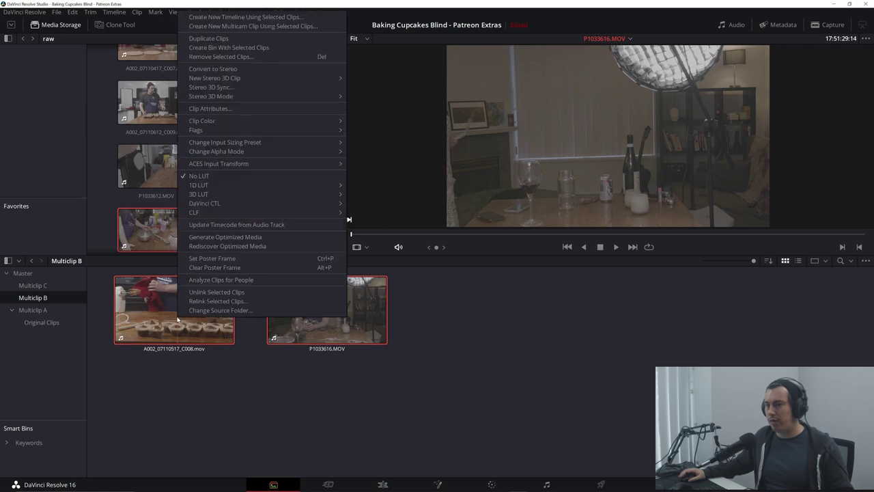
click(260, 30)
text(mult)
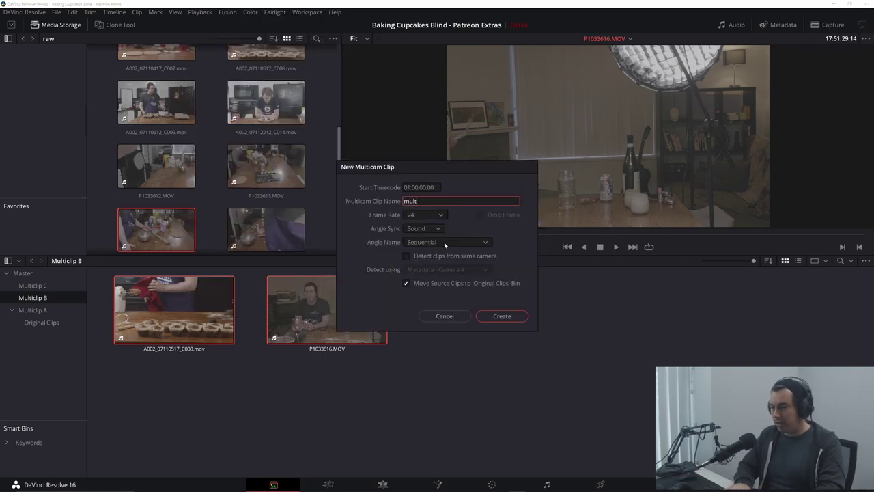
key(BackSpace)
text(ticlip)
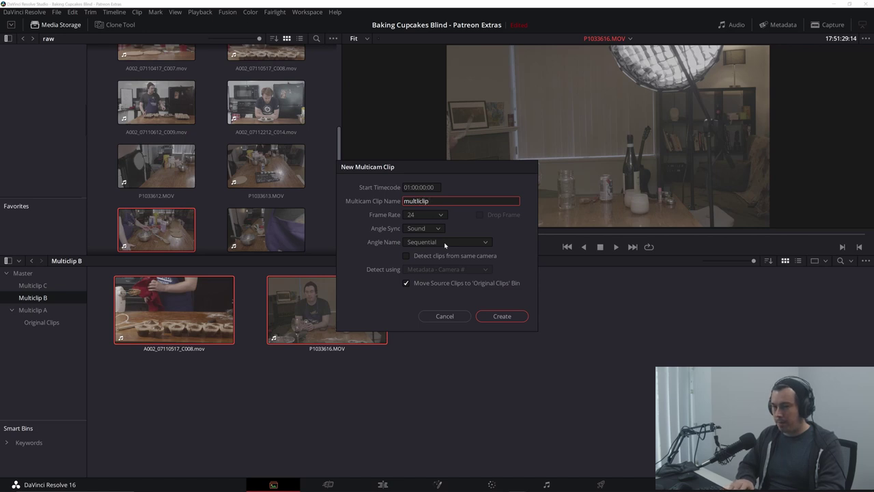
text( B)
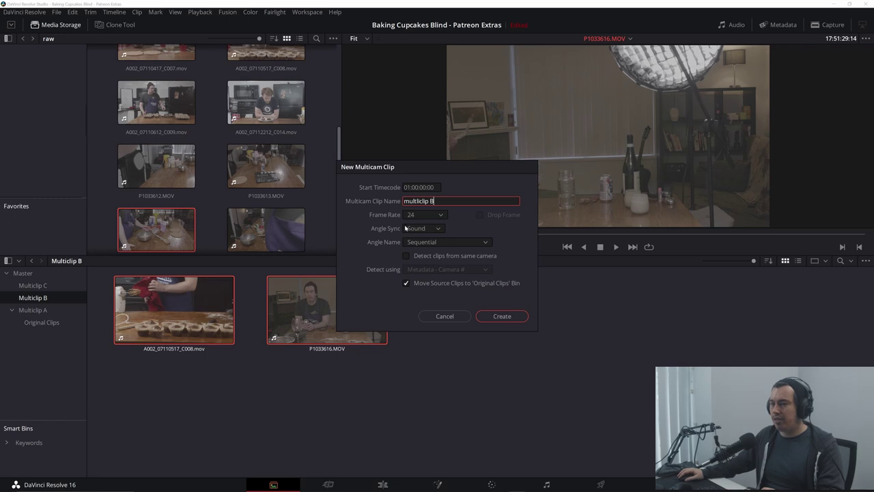
click(438, 229)
click(464, 226)
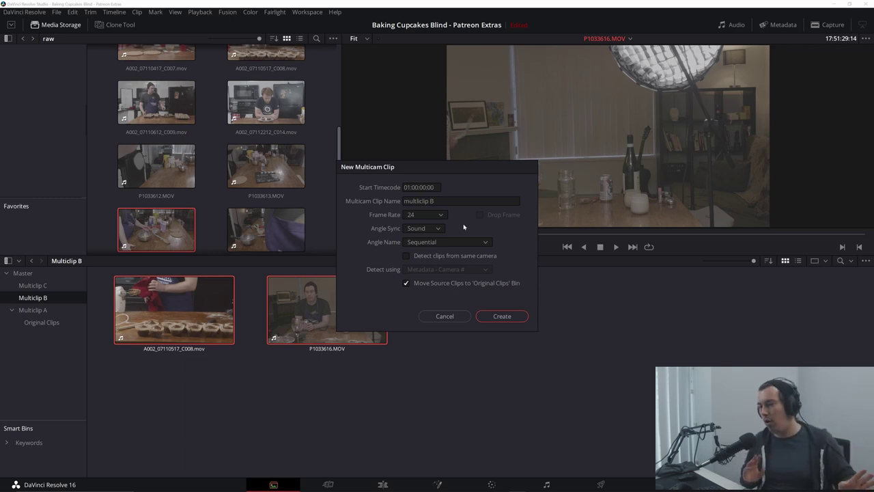
Create the multiclip B multicam clip, check its Original Clips folder, then open Multiclip A on the Edit page.
click(502, 316)
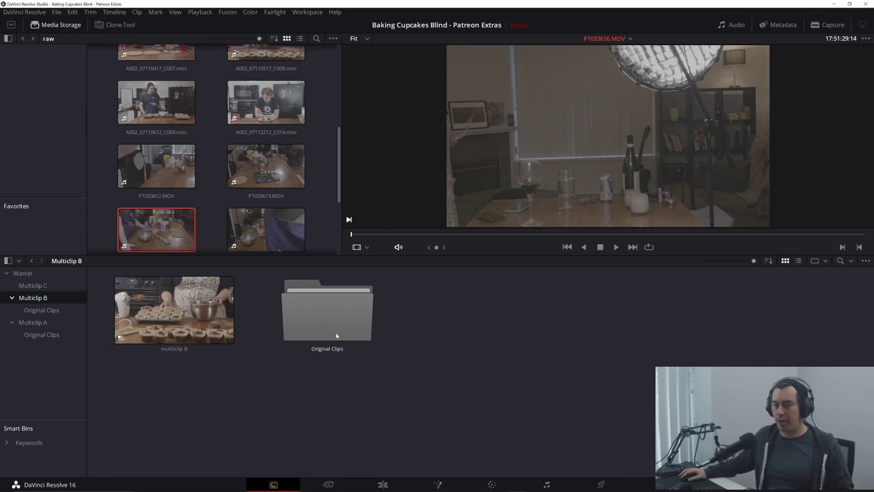
double_click(336, 335)
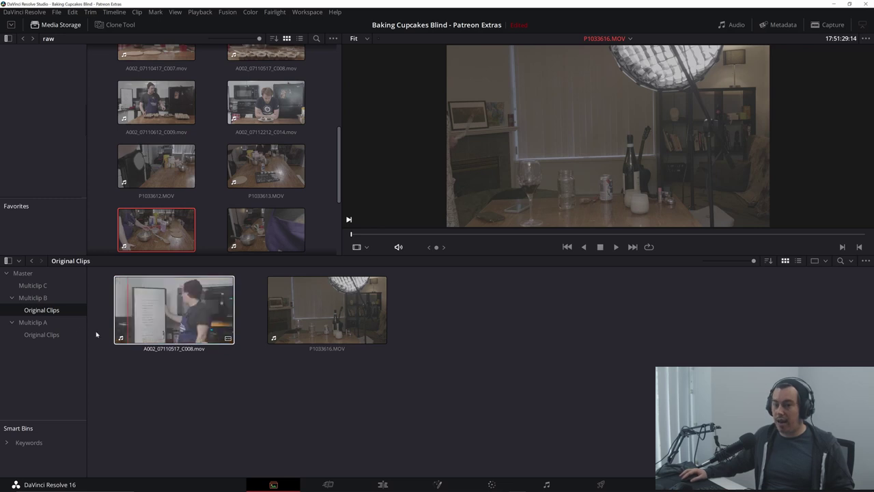
click(37, 297)
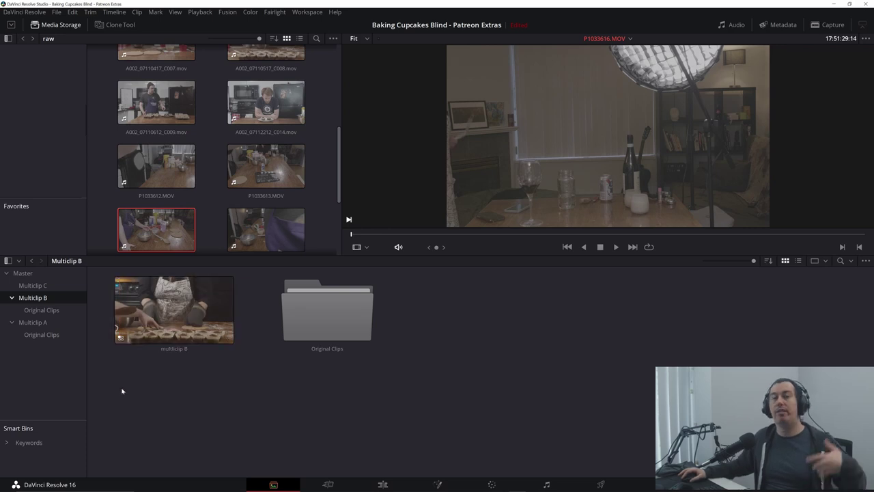
click(34, 322)
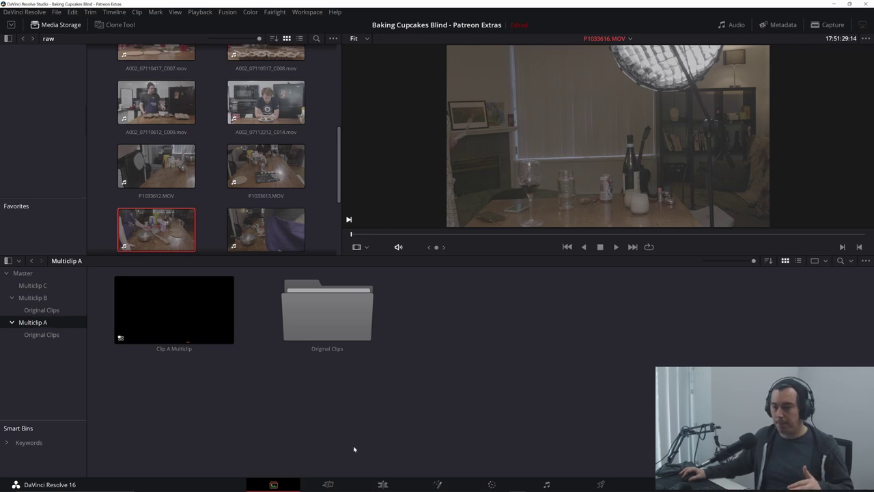
click(380, 484)
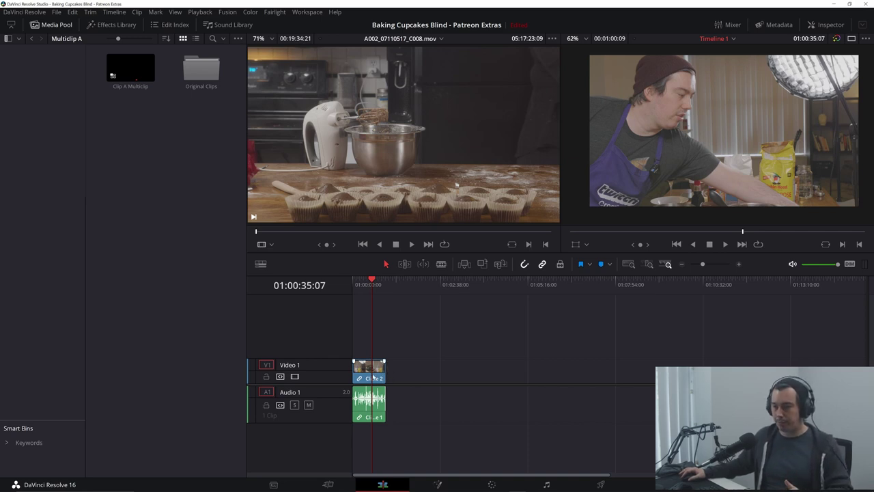
Load Clip A Multiclip into the source viewer, briefly play its two angles, and reselect the Video 1 clip.
click(360, 366)
key(Home)
double_click(375, 375)
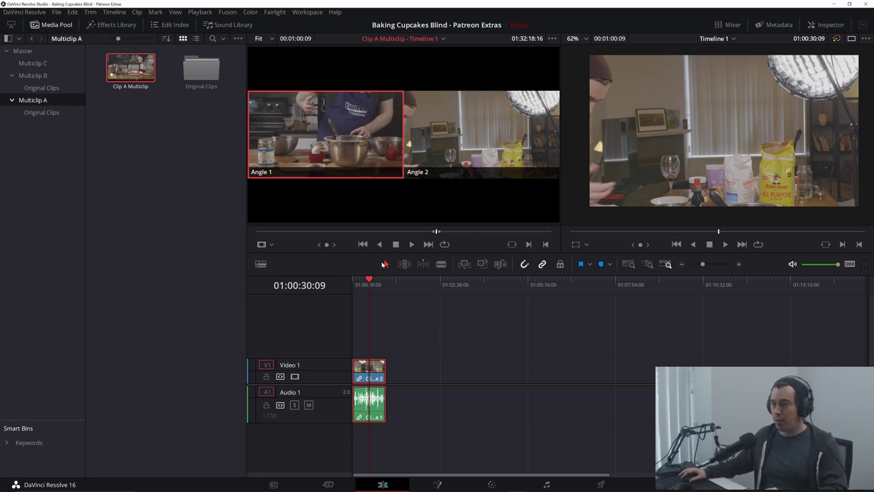
click(412, 244)
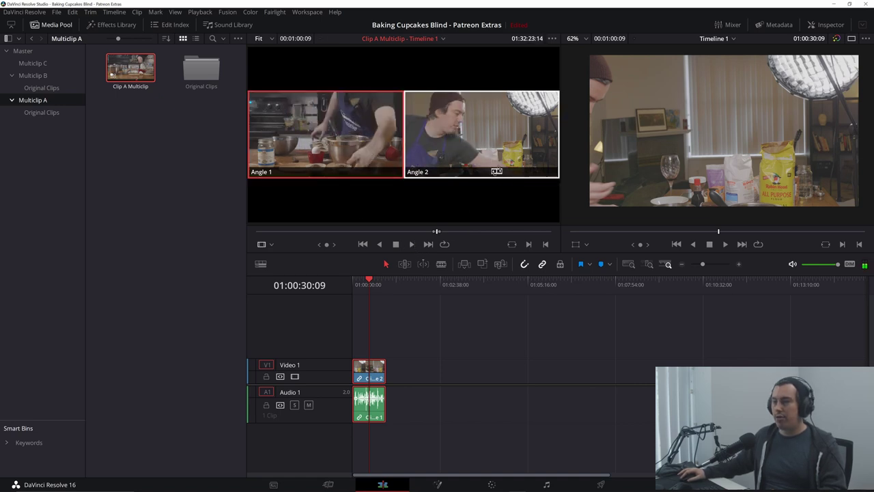
click(412, 244)
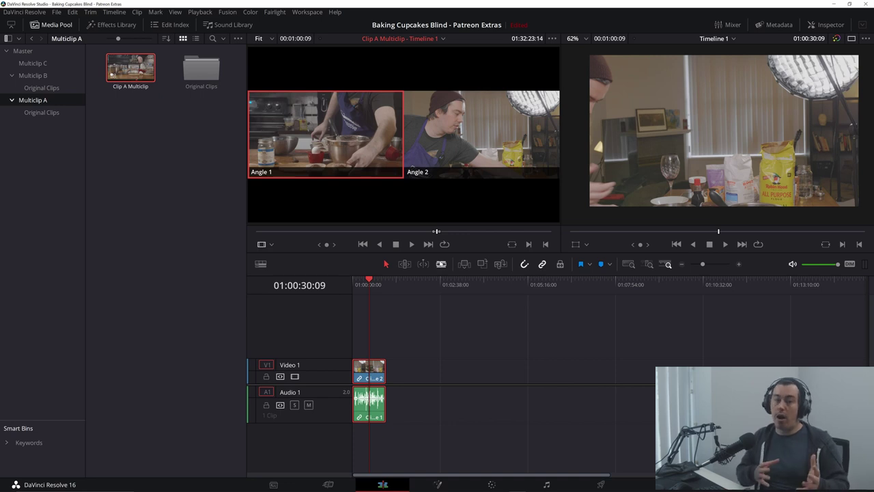
click(366, 375)
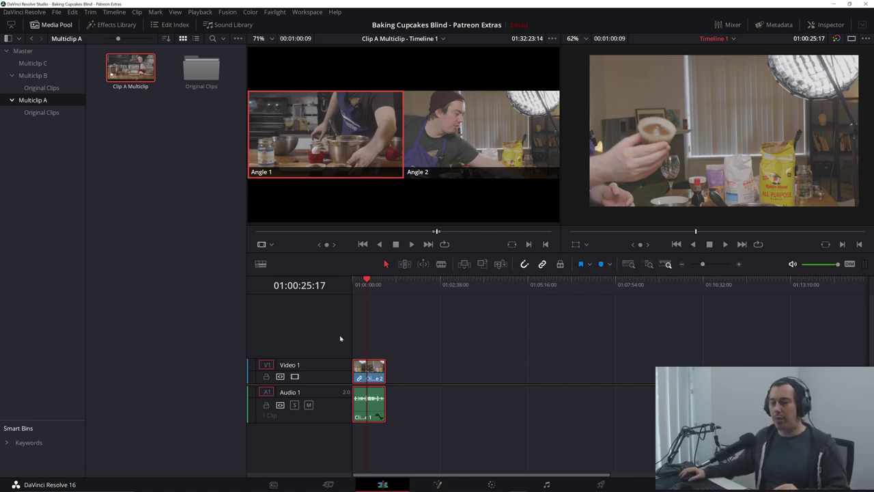
Visit the Color page, then come back to the Edit page.
click(492, 484)
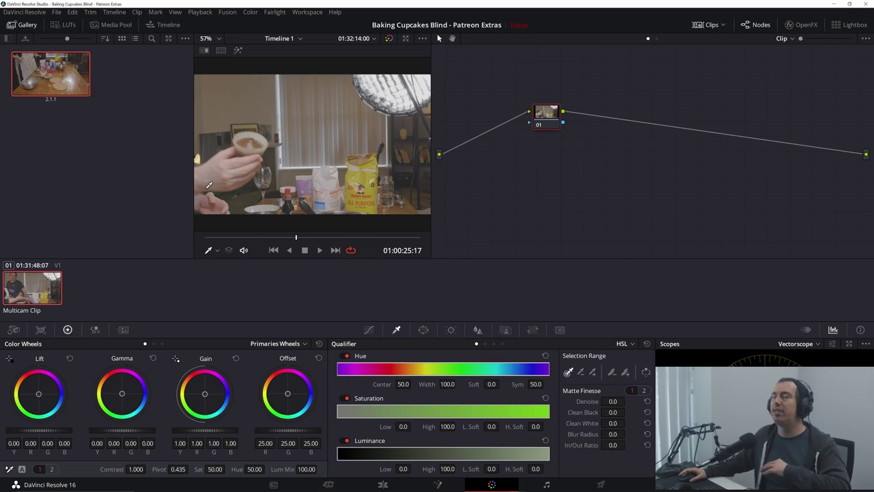
click(383, 484)
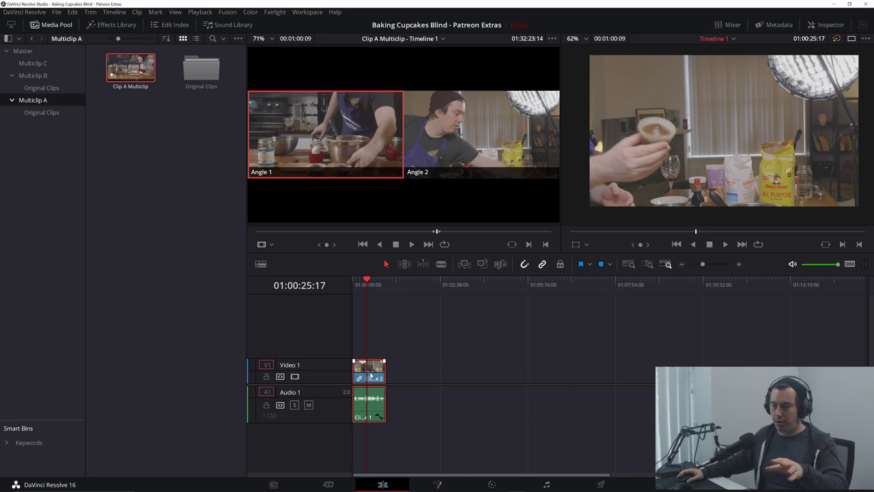
Open the multicam clip's angle tracks, preview Angle 1 and Angle 2, then go to the Color page.
right_click(370, 375)
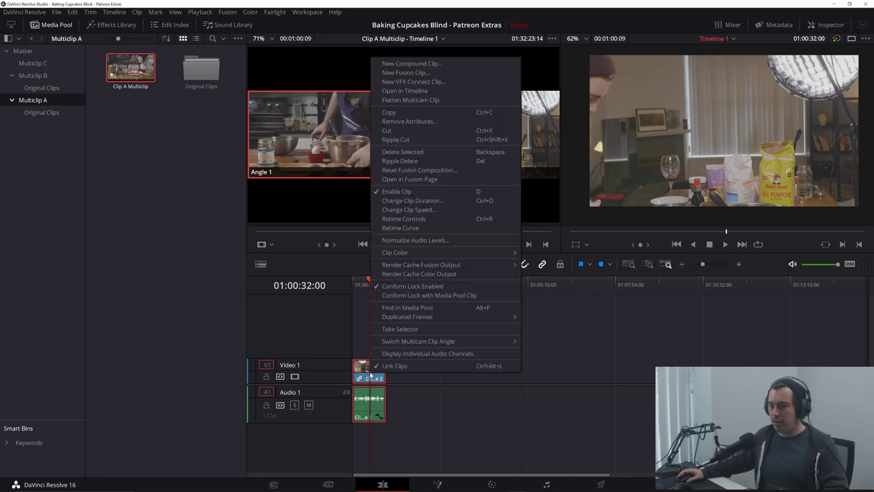
click(404, 90)
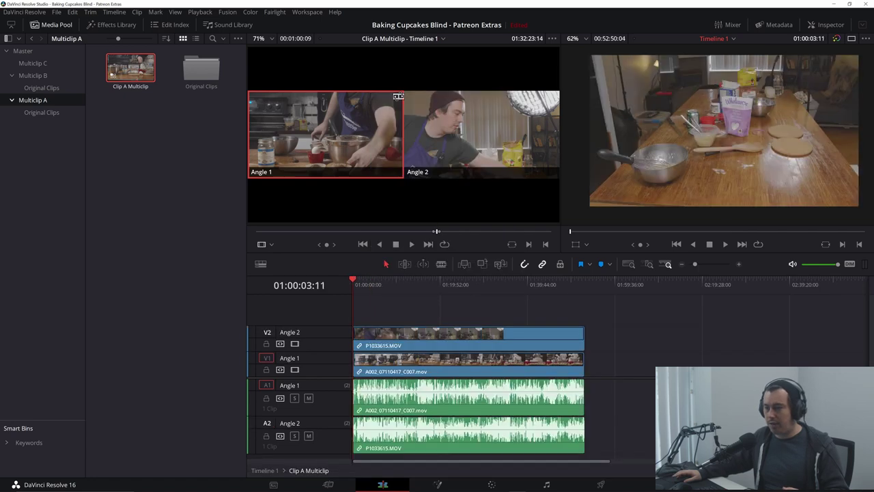
double_click(383, 372)
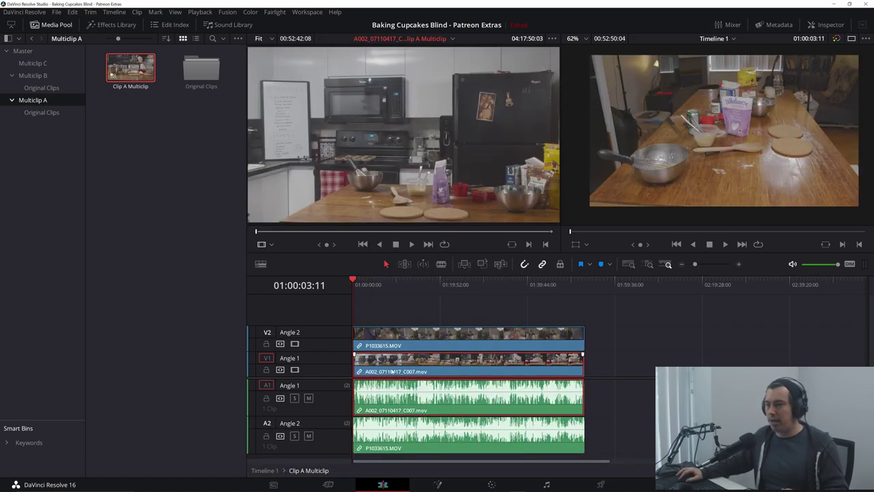
double_click(403, 334)
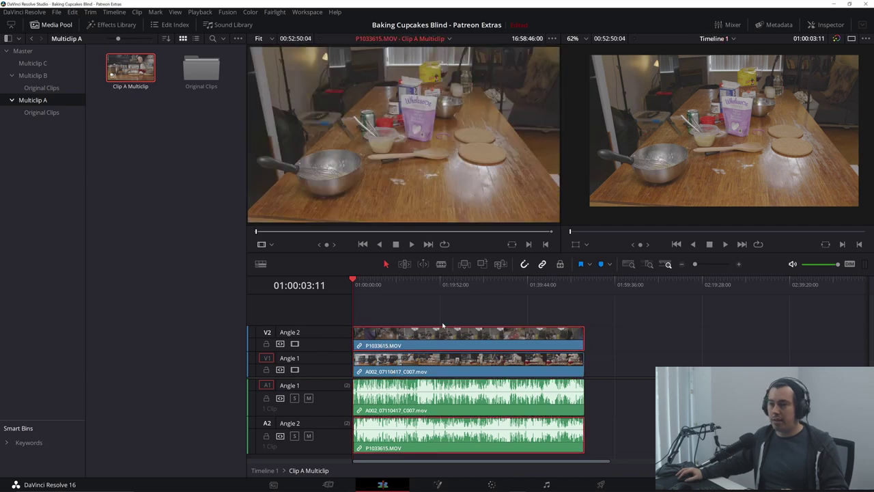
double_click(434, 359)
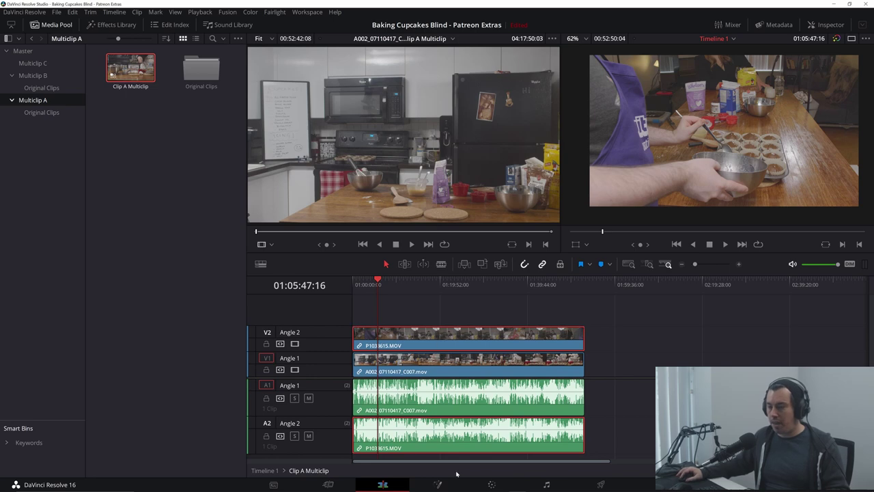
click(493, 484)
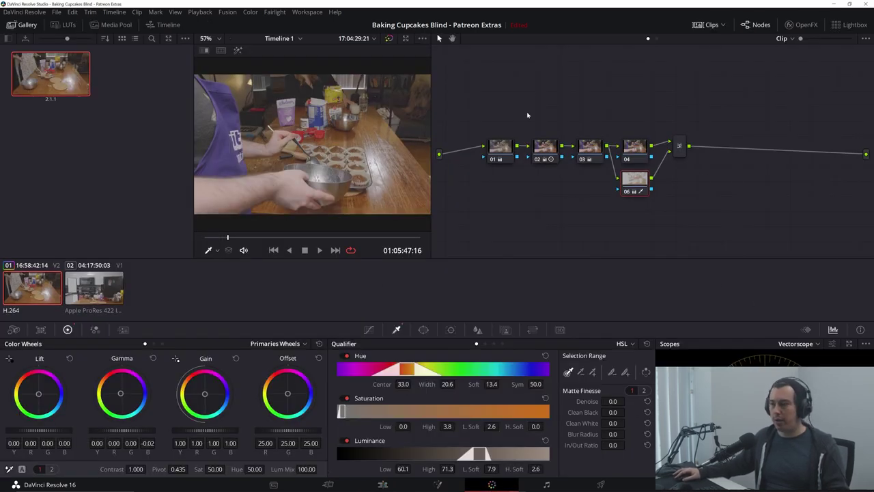
drag(495, 105, 701, 213)
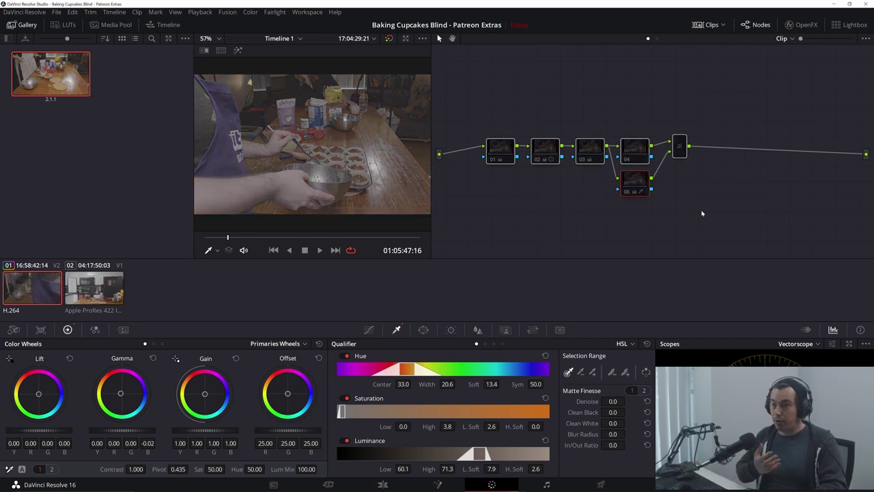
click(500, 146)
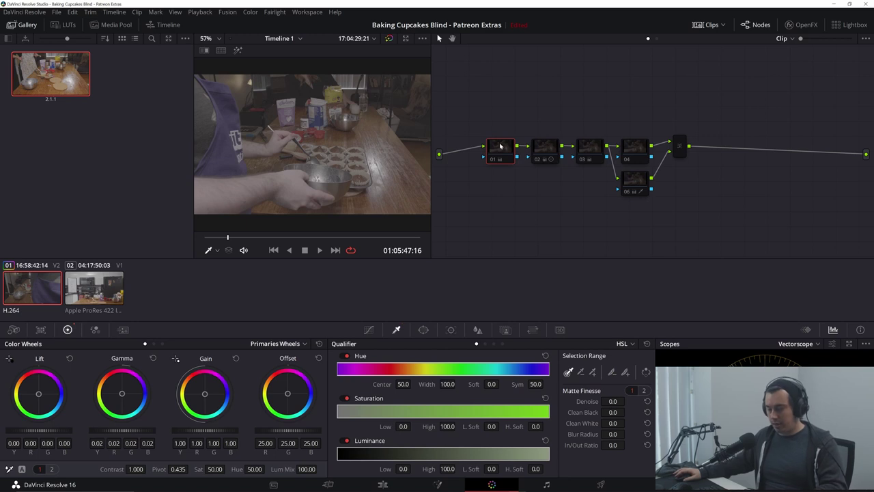
click(543, 148)
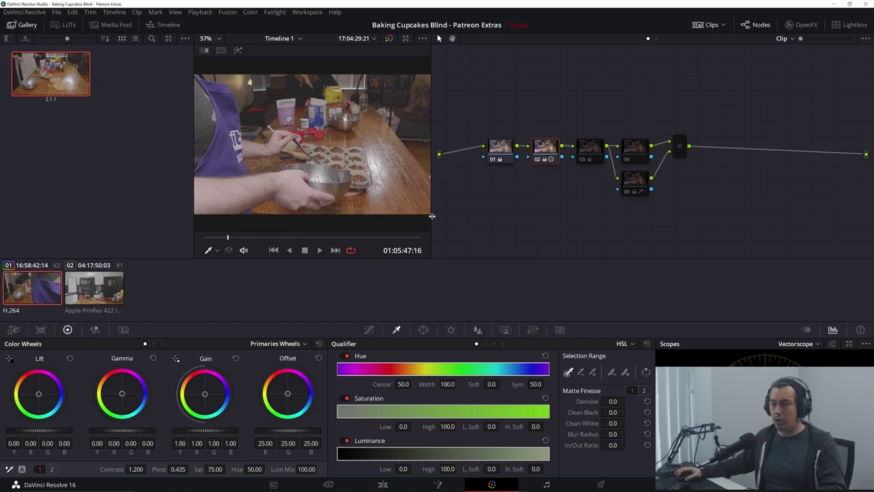
click(589, 147)
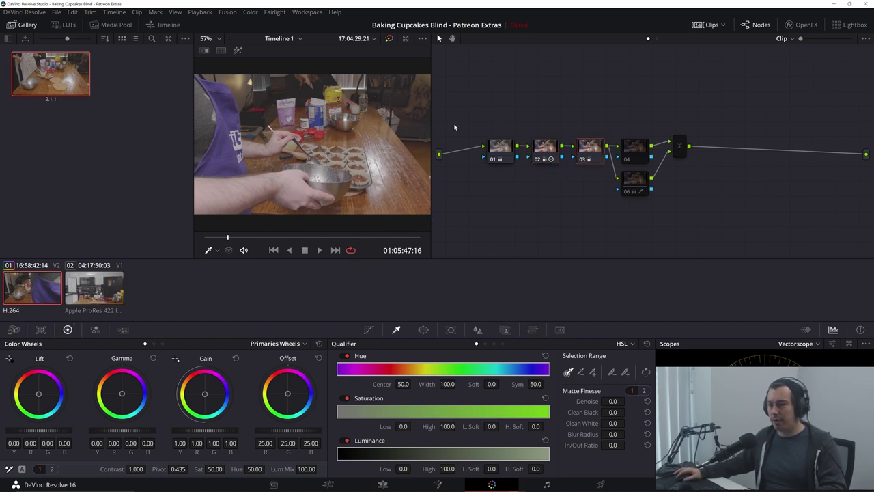
key(ctrl+d)
key(ctrl+d)
key(ctrl+d)
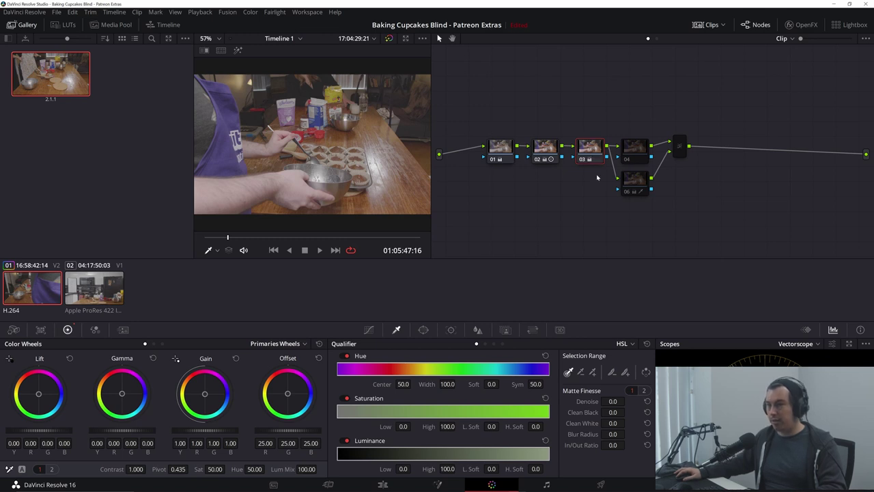
key(ctrl+d)
key(ctrl+d)
key(ctrl+d)
key(ctrl+d)
key(ctrl+d)
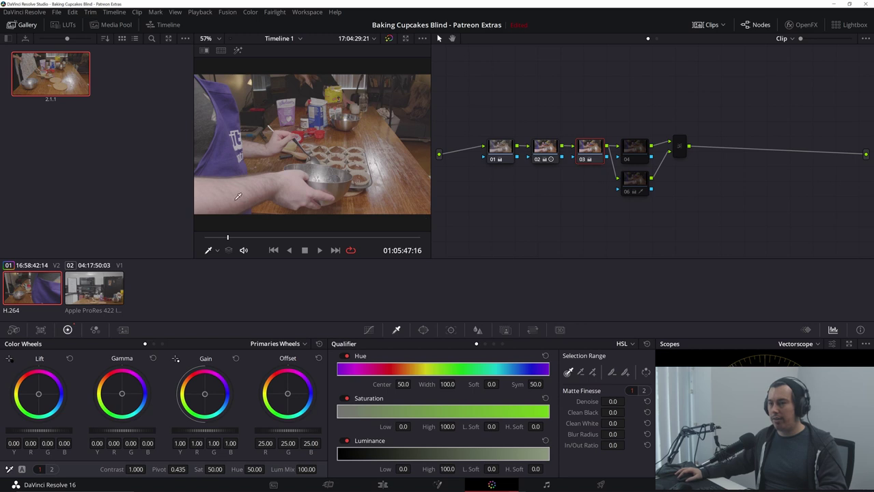
drag(615, 120, 710, 204)
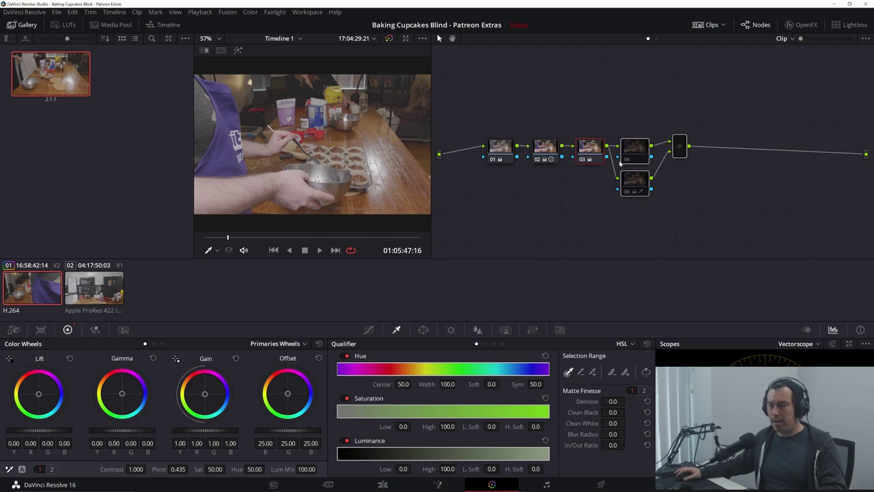
key(ctrl+d)
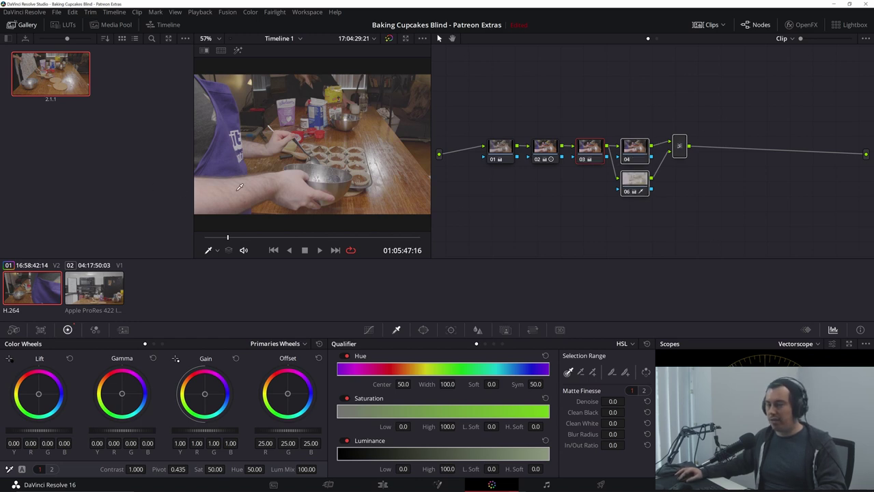
key(ctrl+d)
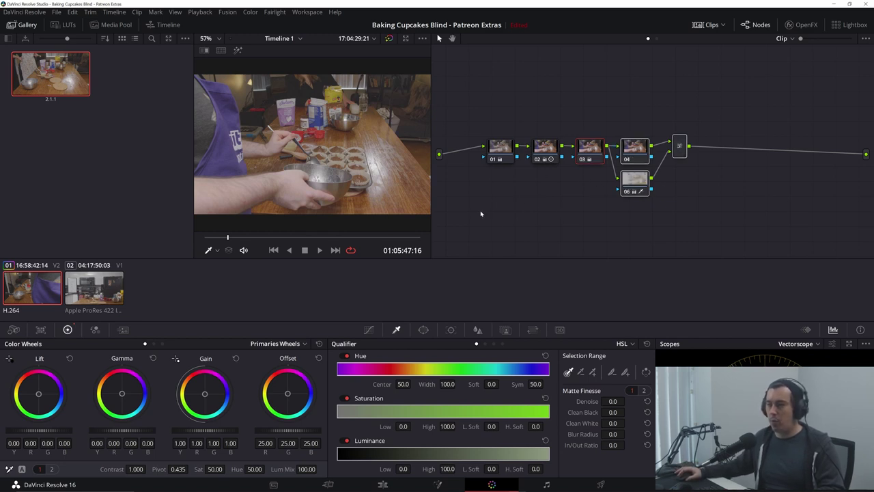
Select qualifier node 06 and toggle its keyed-area highlight with Shift+H to check the key.
click(639, 183)
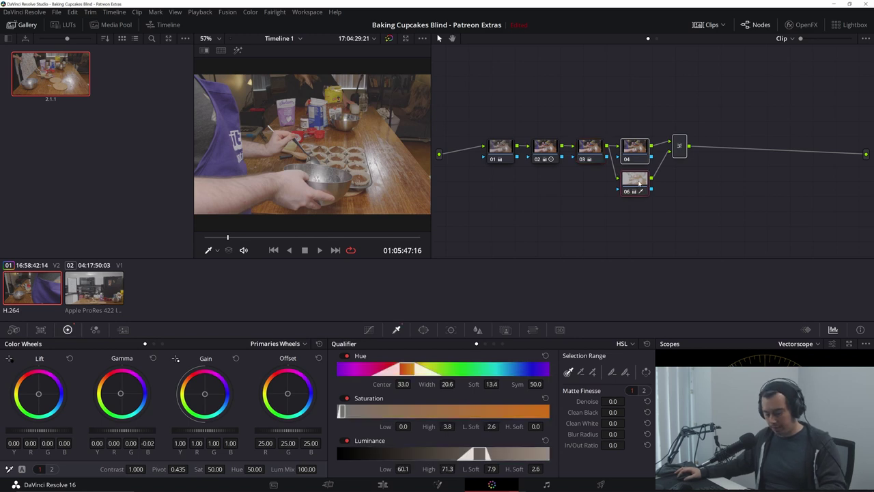
key(shift+h)
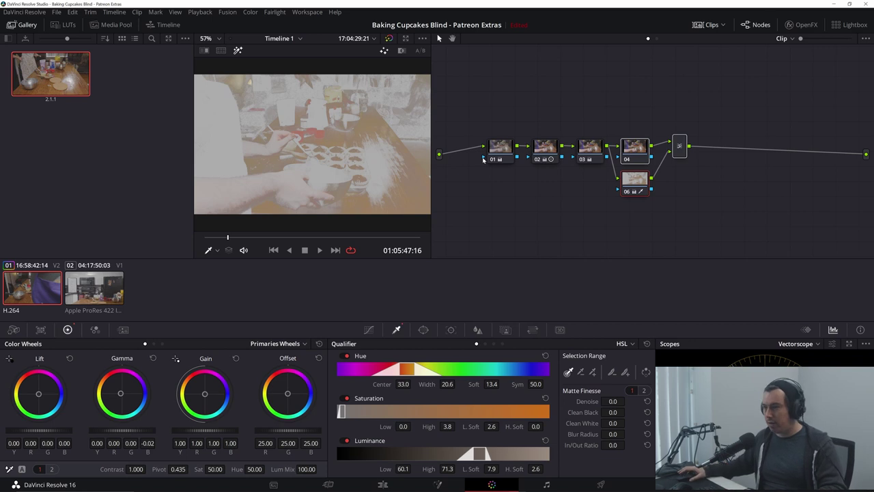
key(shift+h)
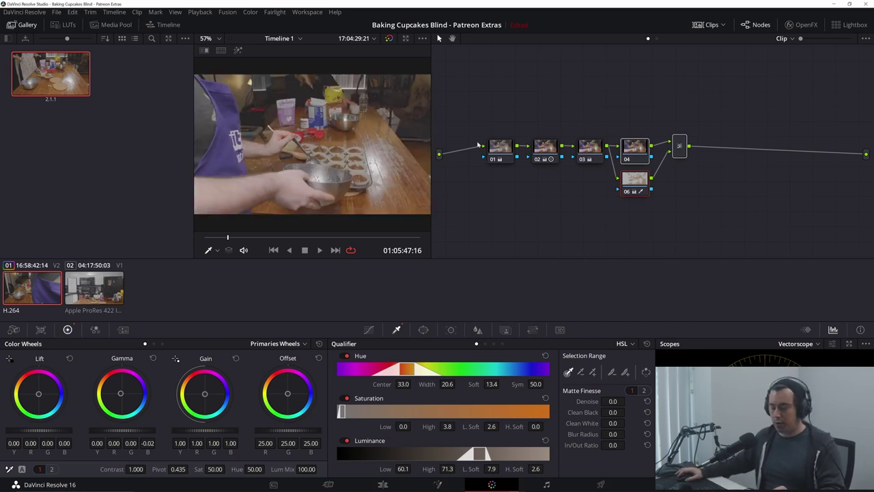
key(shift+h)
key(shift+h)
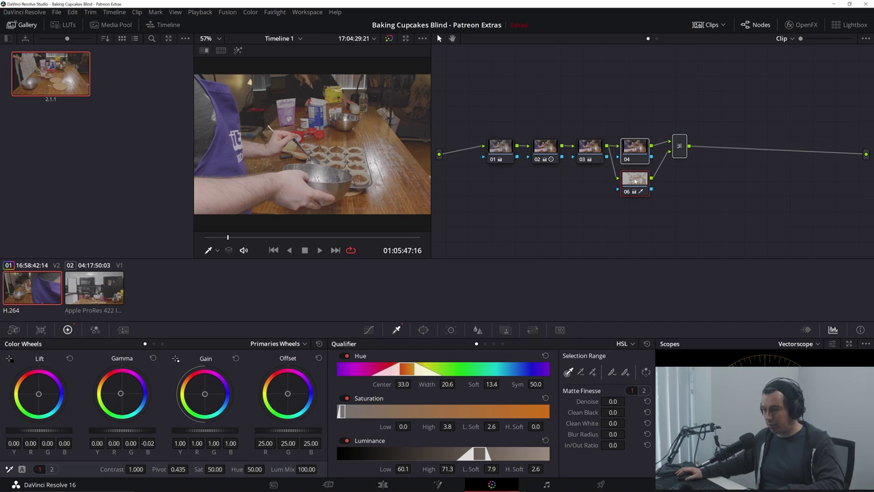
key(shift+h)
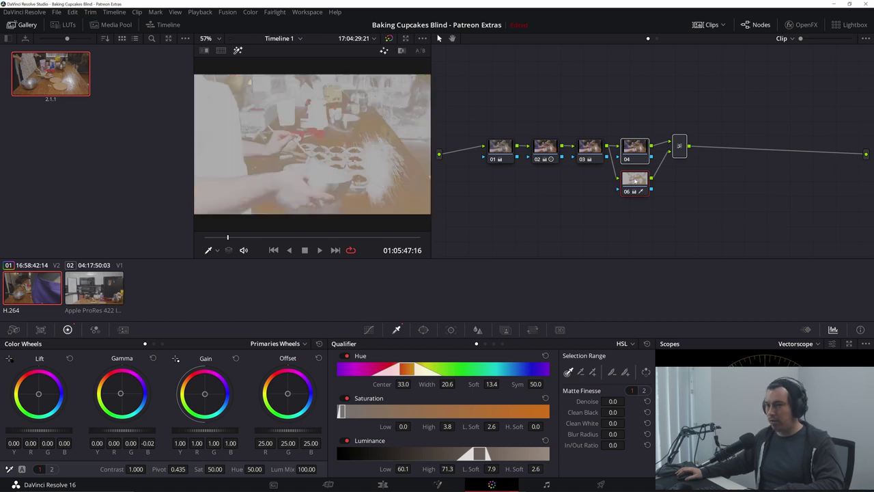
click(238, 52)
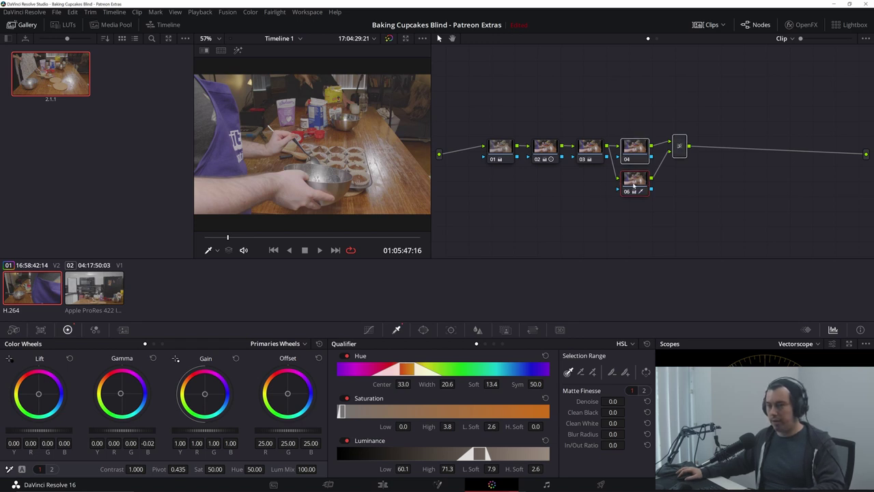
Return to Timeline 1 on the Edit page, load the multiclip's angles into the source viewer, and jump to the start.
click(377, 484)
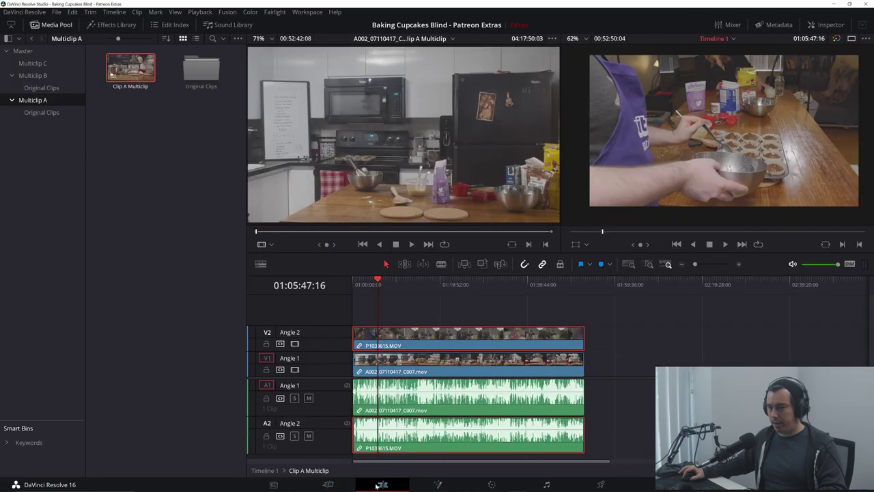
click(266, 471)
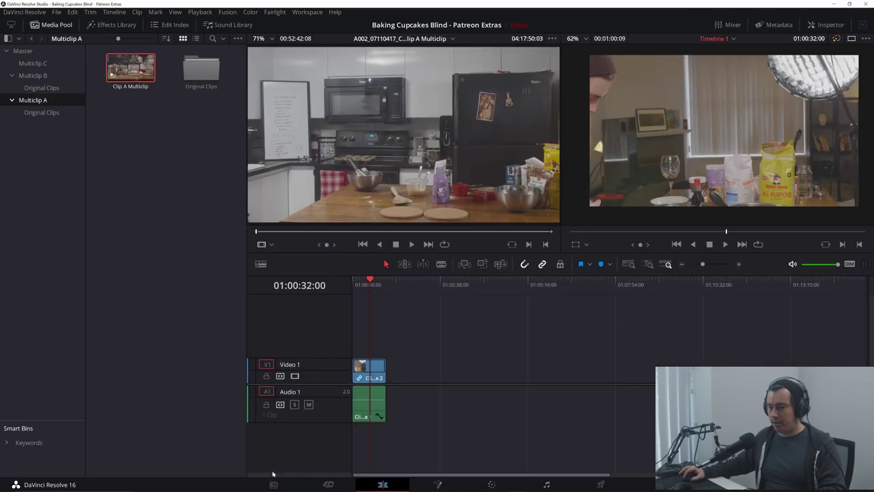
click(370, 290)
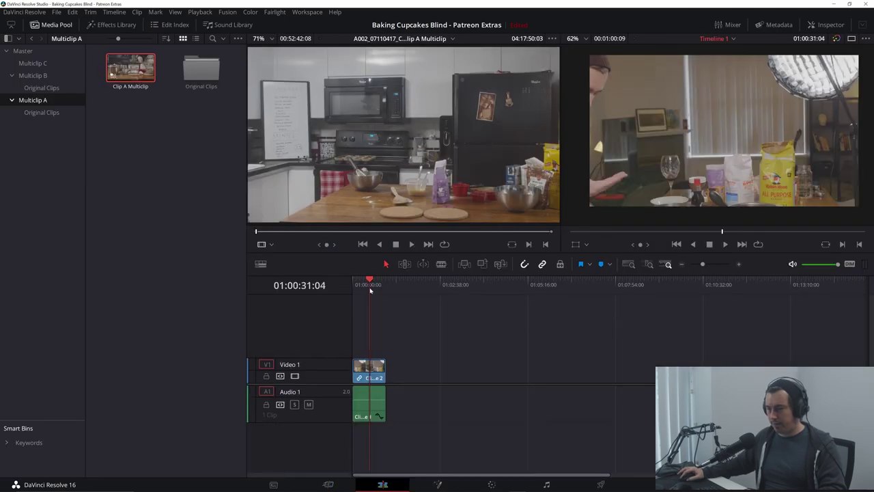
double_click(376, 372)
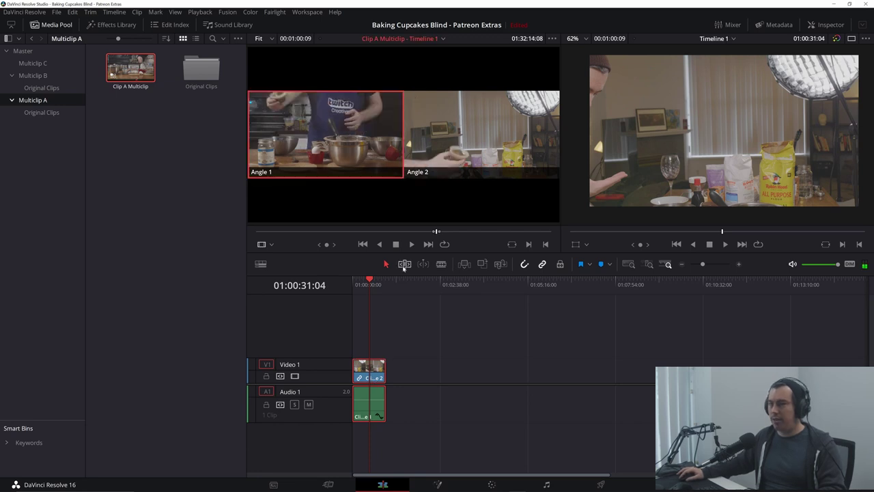
click(359, 118)
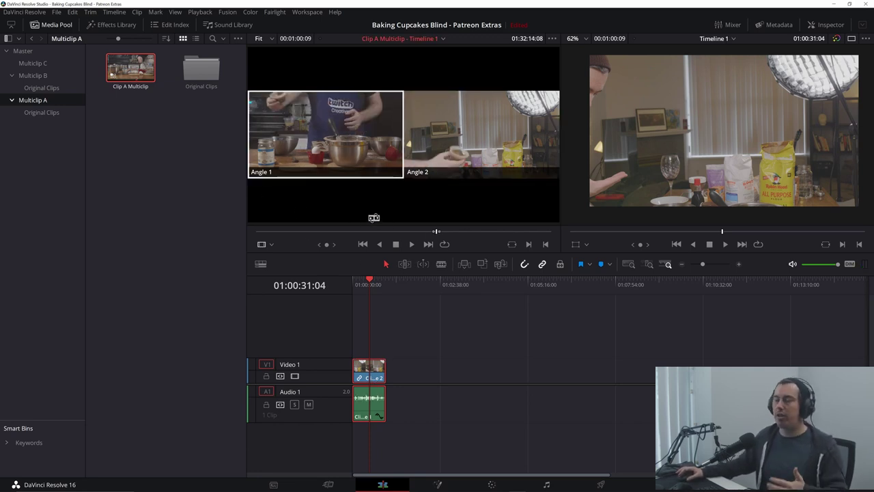
key(Home)
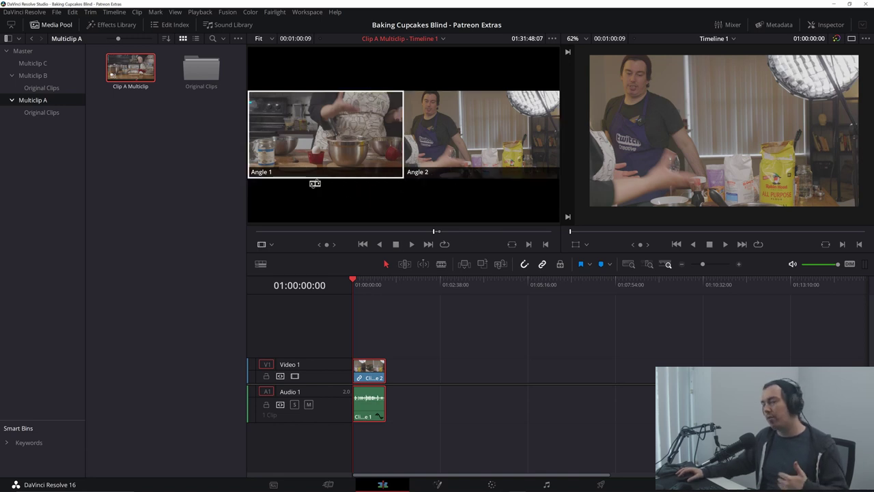
Switch the source viewer to multicam mode and change the timeline multiclip from Angle 2 to Angle 1.
click(357, 285)
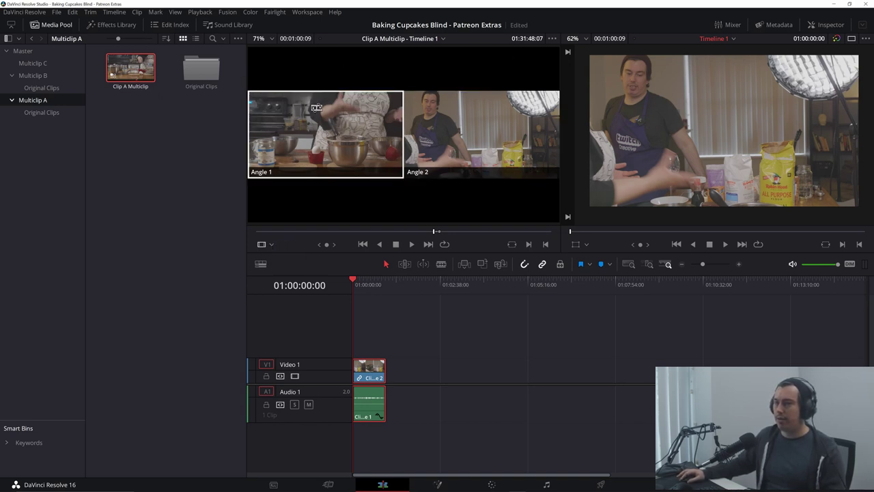
click(272, 245)
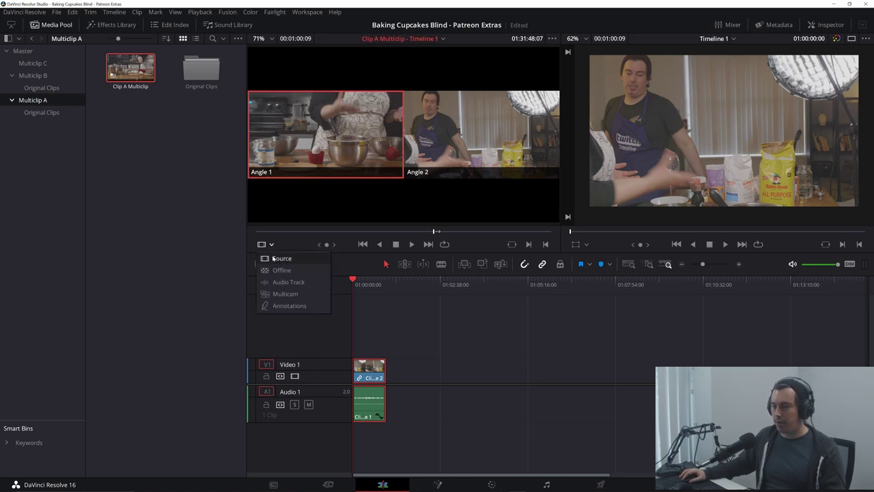
click(274, 295)
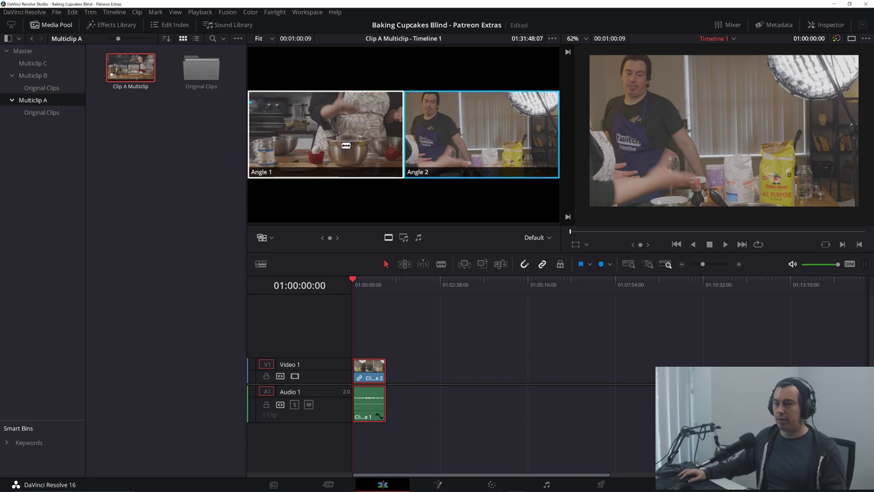
click(465, 137)
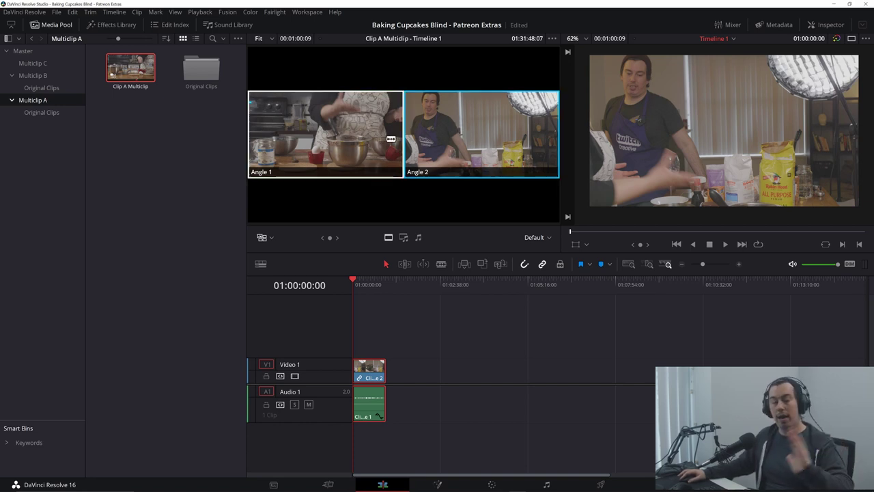
key(1)
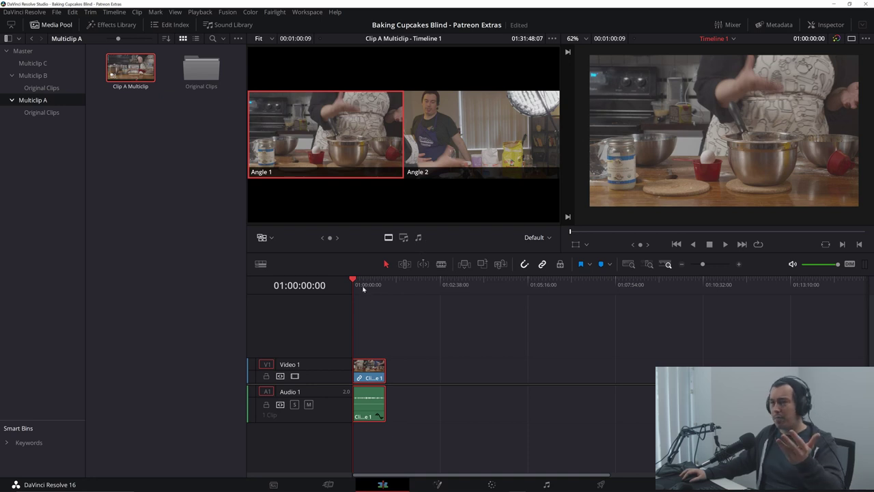
Play from the timeline start and live-cut to Angle 2, Angle 1, Angle 2, then Angle 1.
click(364, 287)
click(368, 285)
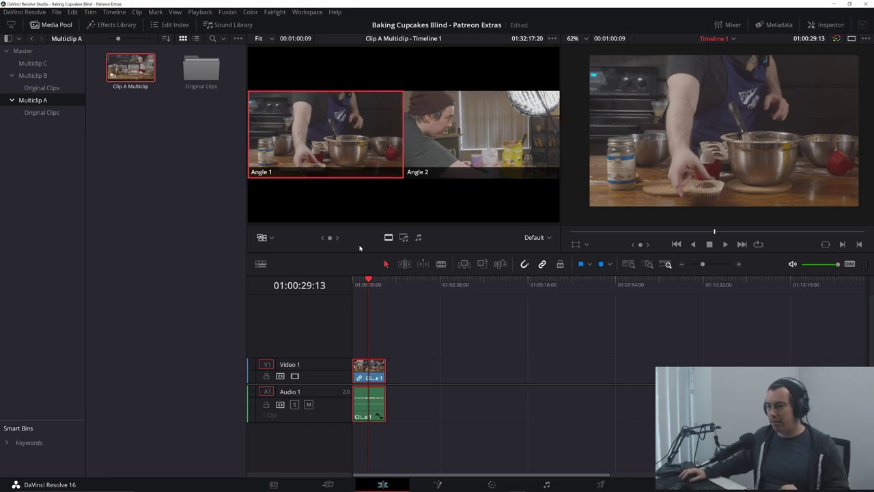
click(366, 284)
click(353, 286)
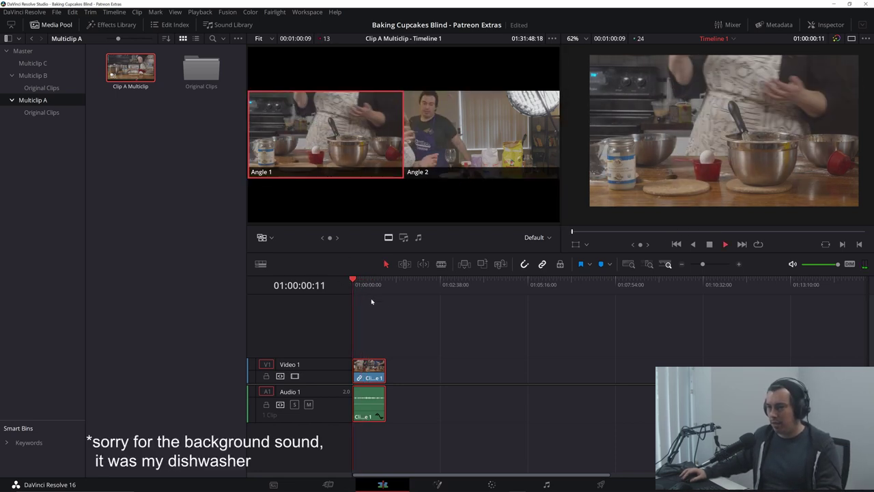
click(448, 138)
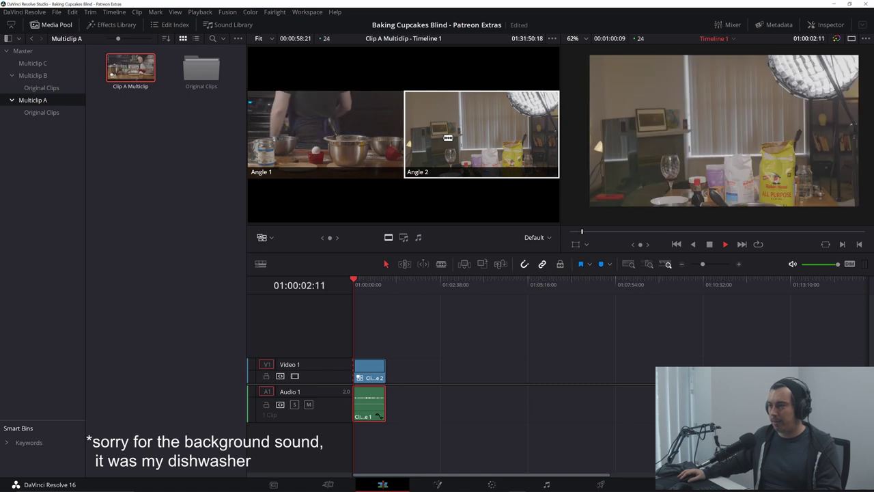
click(384, 138)
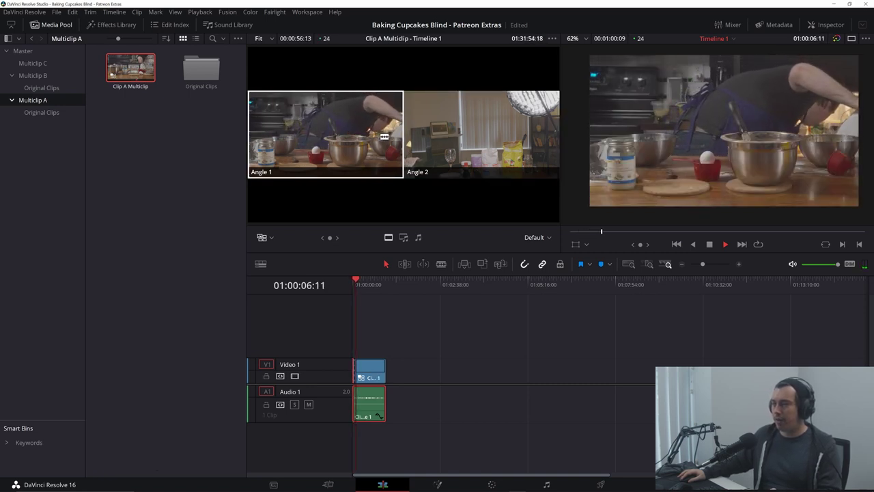
click(450, 126)
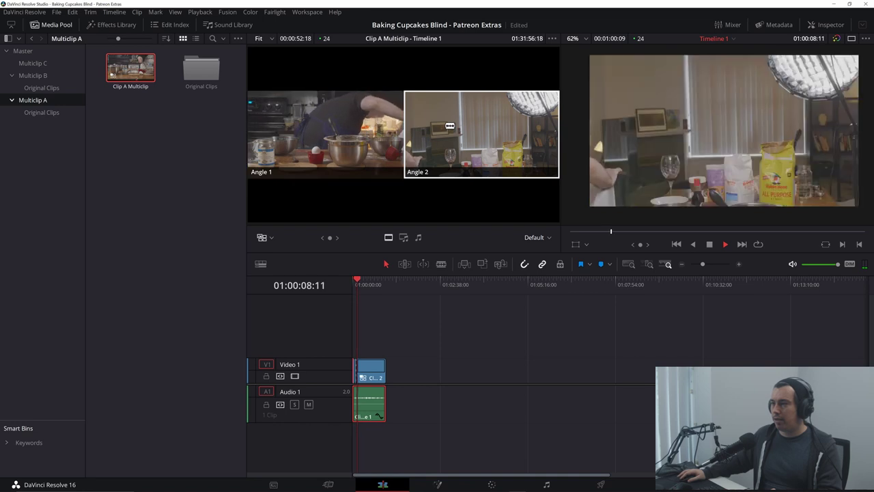
click(360, 128)
key(space)
Rewind to the timeline start and play back the new angle cuts.
scroll(392, 352, up, 10)
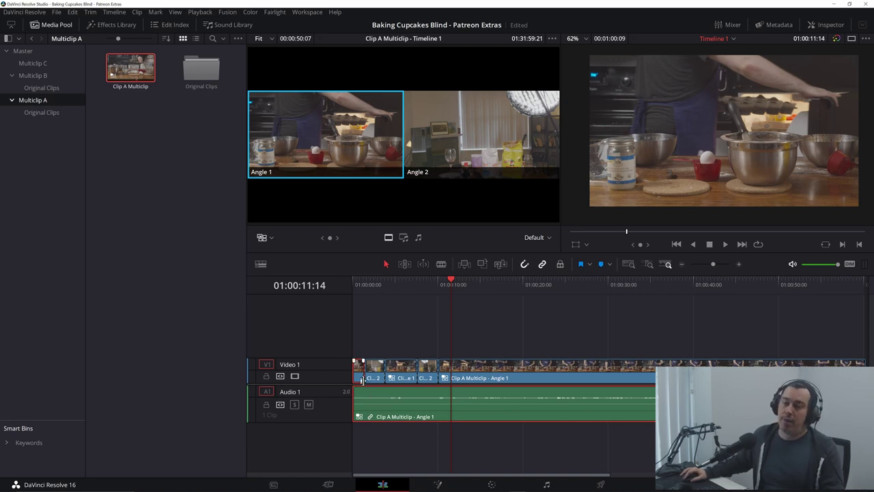
drag(367, 286, 355, 287)
key(space)
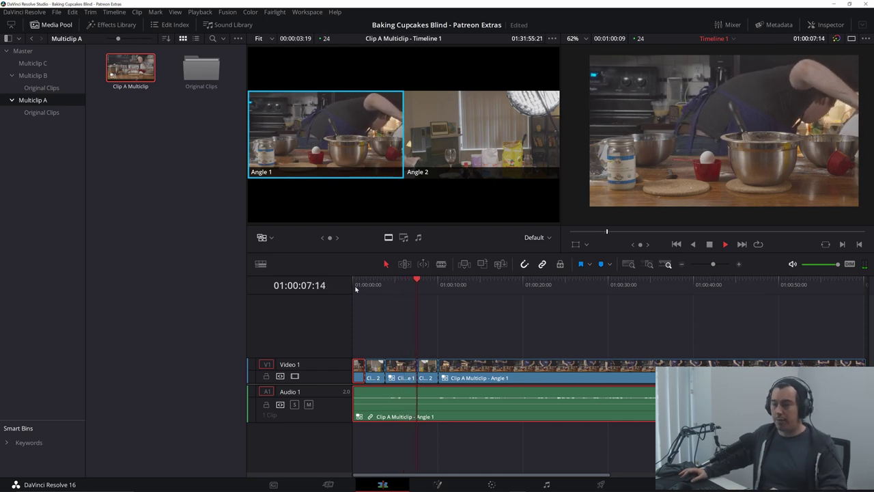
right_click(390, 417)
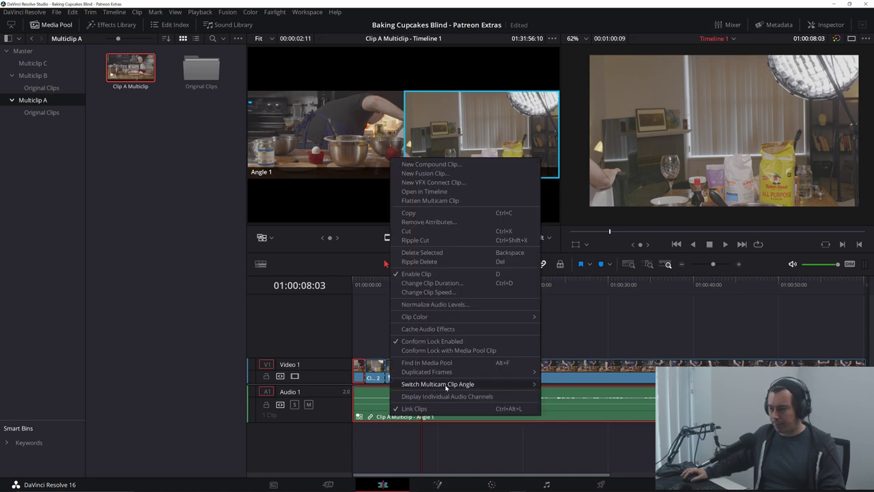
mouse_move(441, 384)
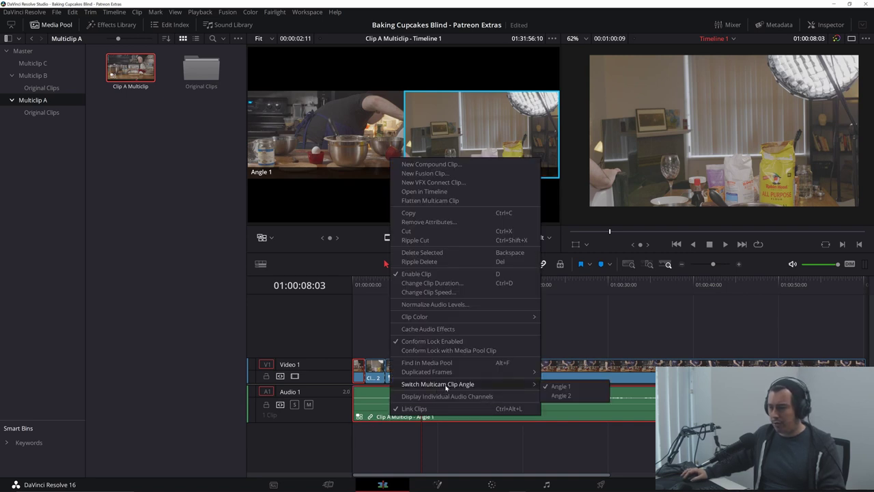
click(572, 396)
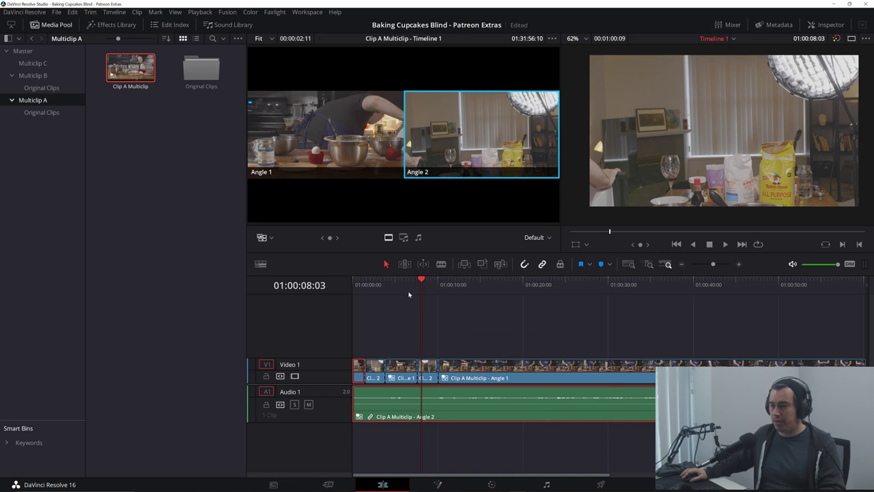
click(382, 294)
key(space)
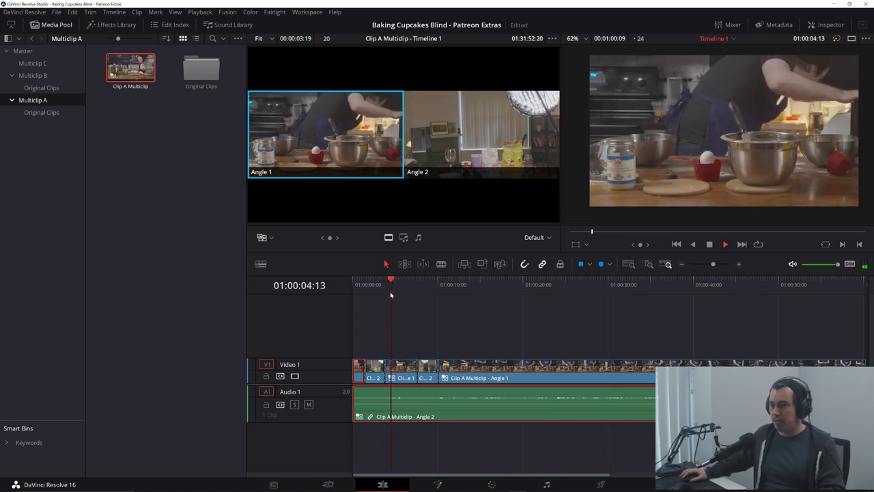
key(space)
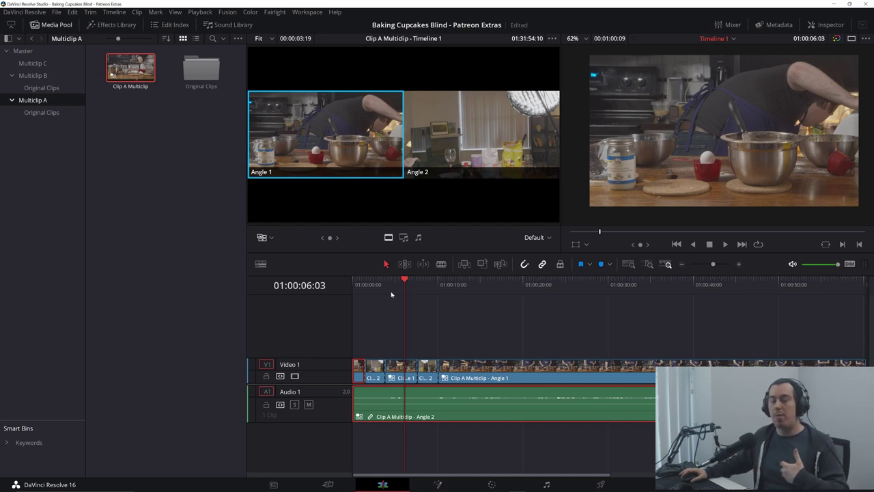
key(space)
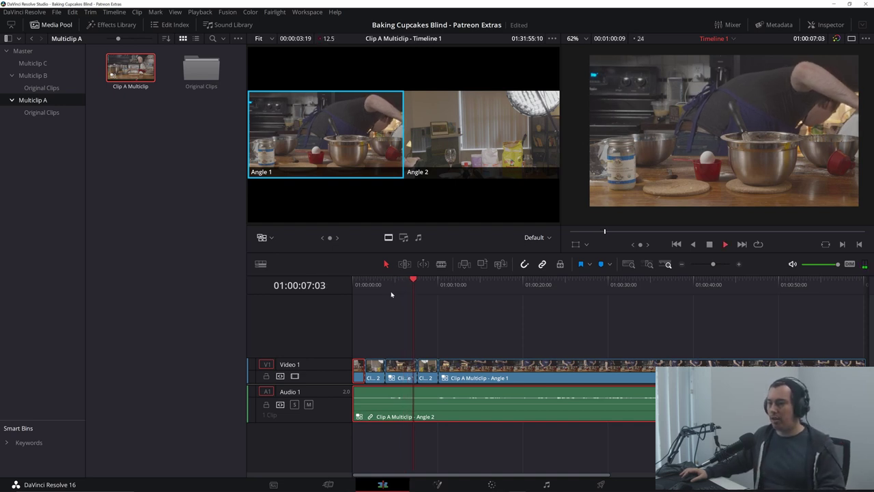
click(387, 293)
right_click(396, 413)
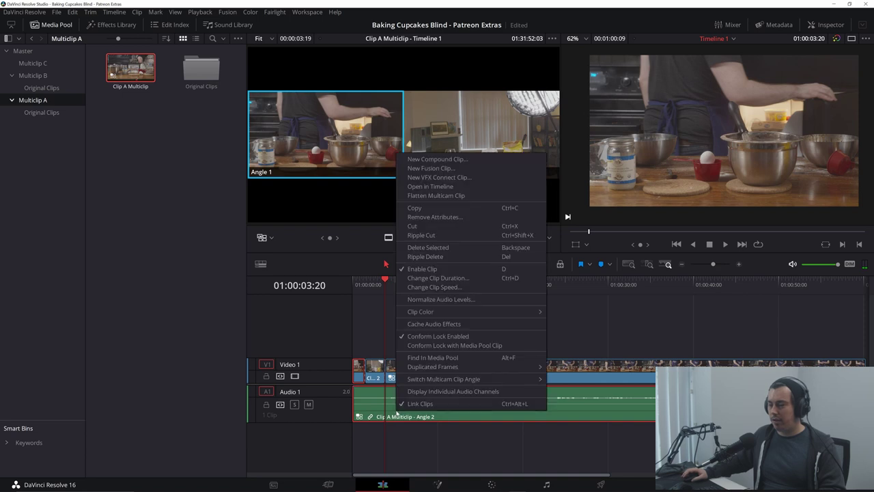
mouse_move(478, 379)
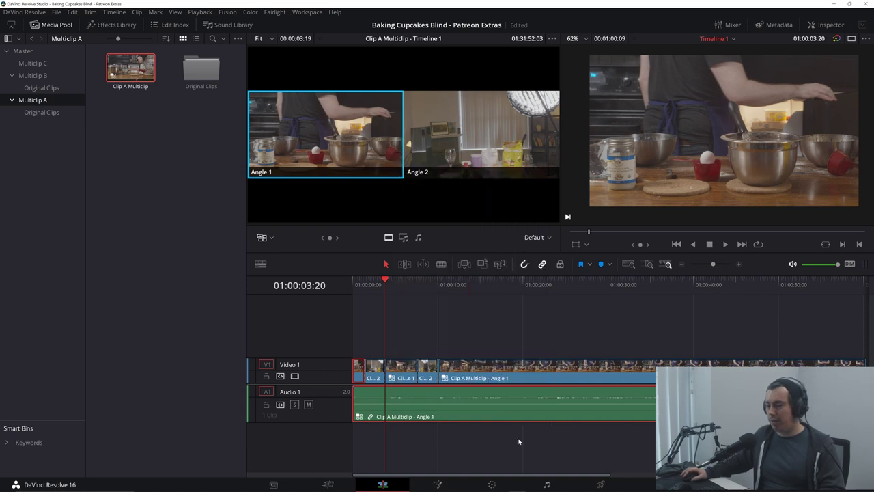
key(space)
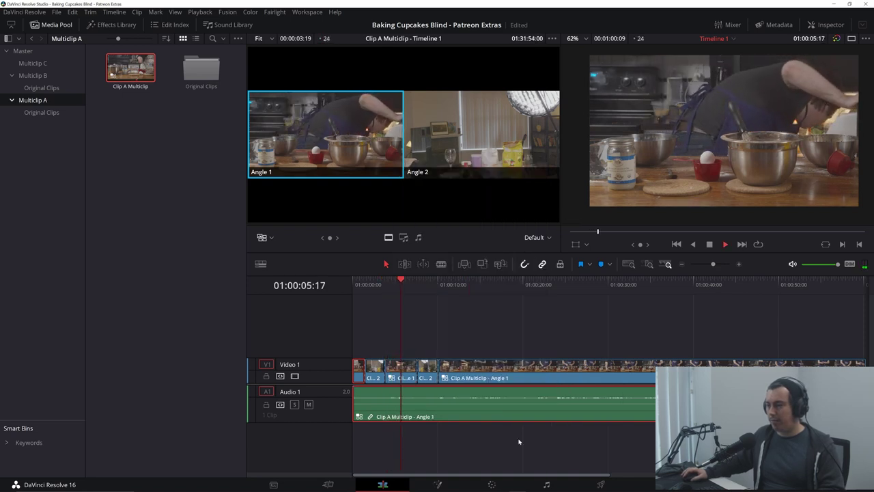
key(space)
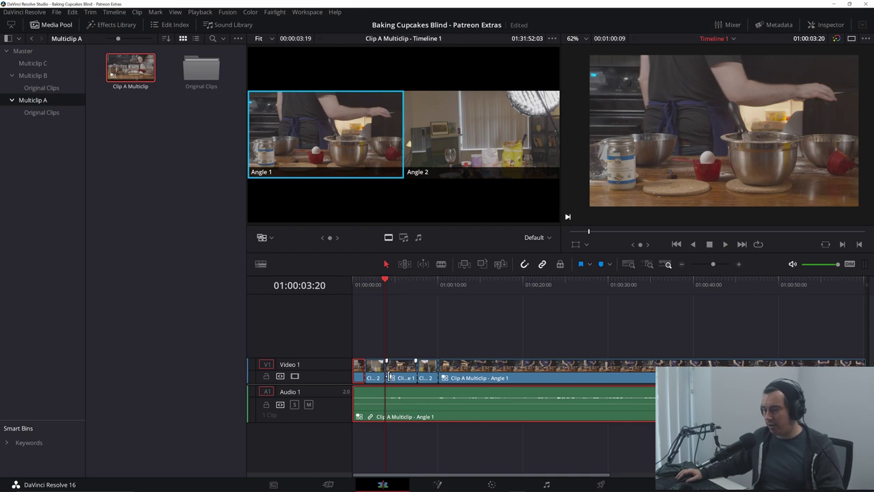
click(373, 295)
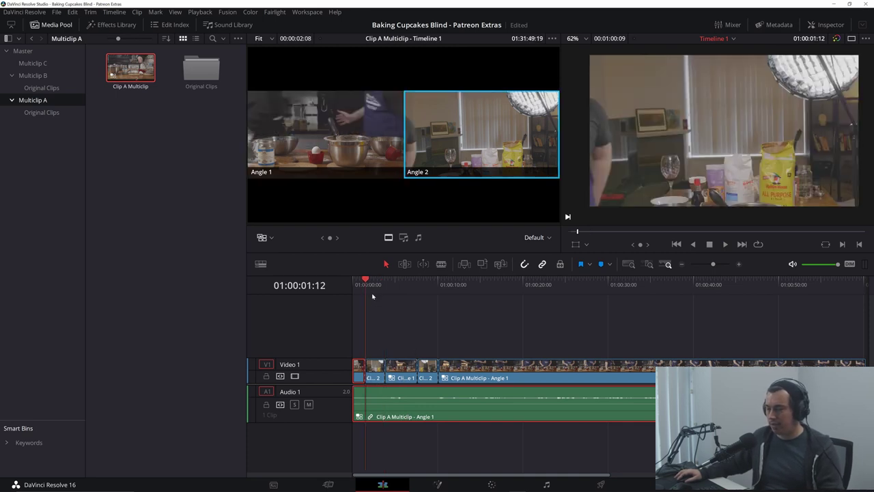
key(space)
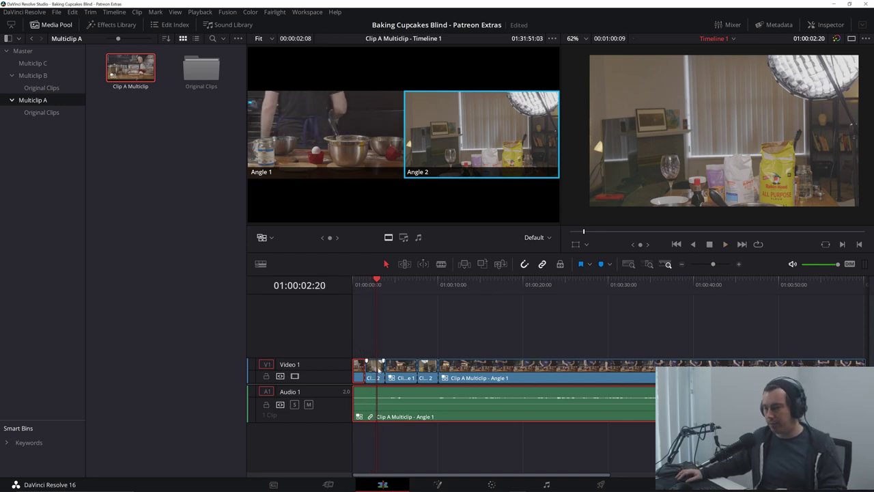
Stop playback and switch the first Video 1 cut from Angle 2 to Angle 1.
key(shift+Right)
right_click(374, 368)
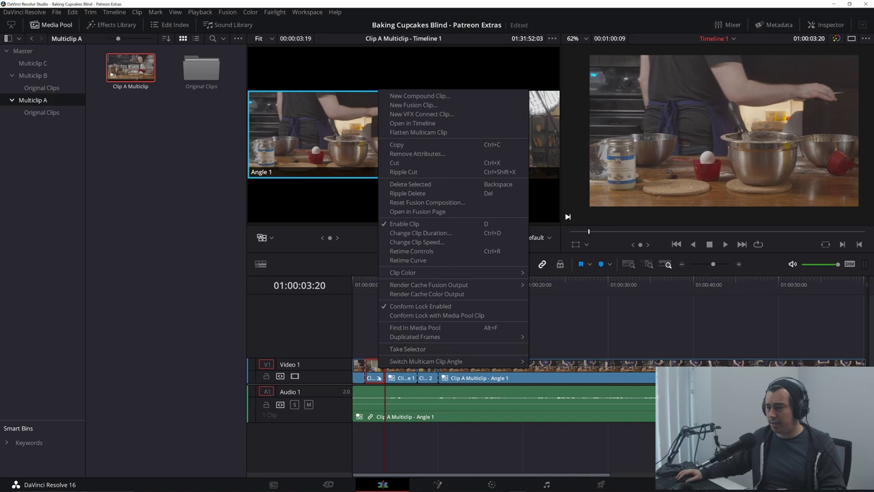
mouse_move(421, 366)
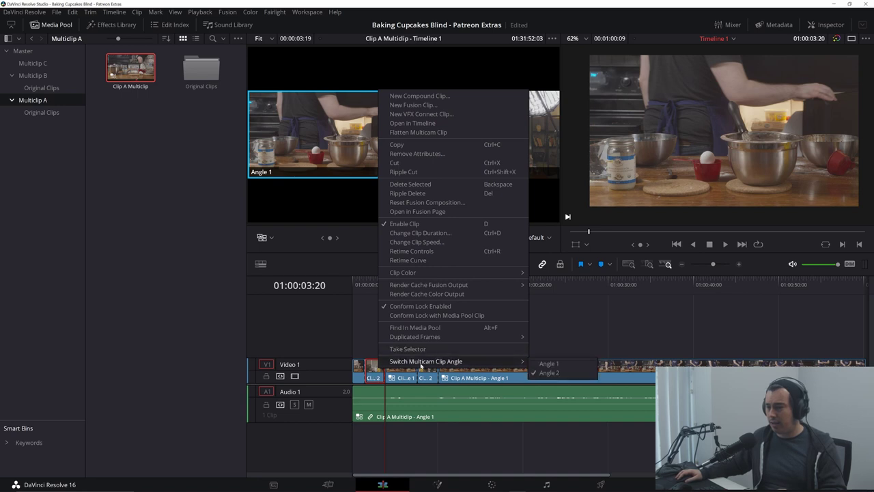
click(543, 364)
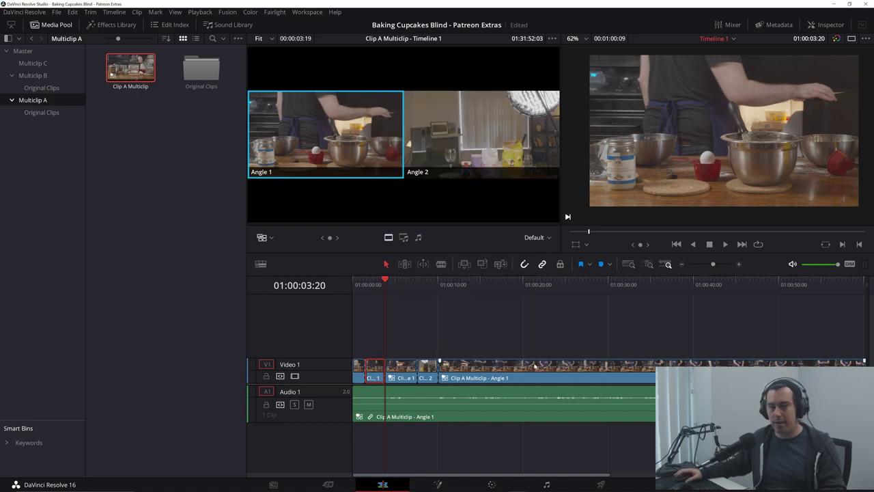
Review the edit points from 01:00:01:12 through 01:00:07:15 to check the new angle order.
click(363, 286)
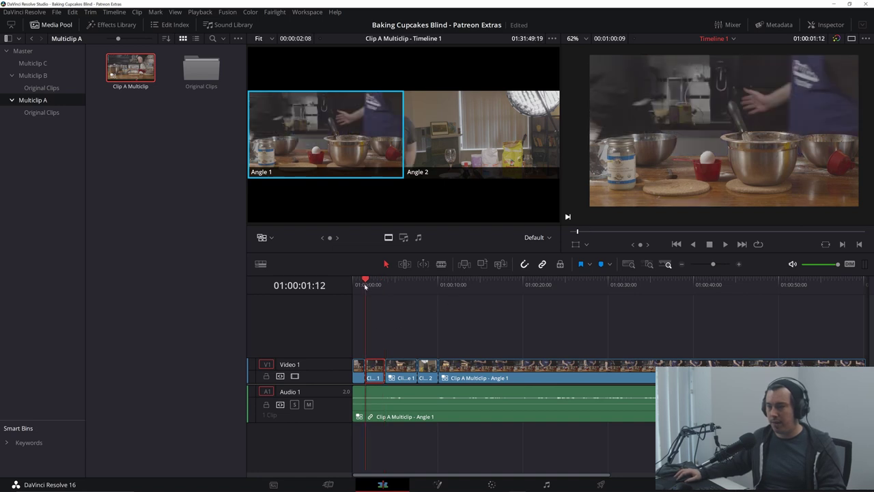
key(Down)
key(Up)
key(Down)
drag(392, 293, 421, 301)
key(shift+Right)
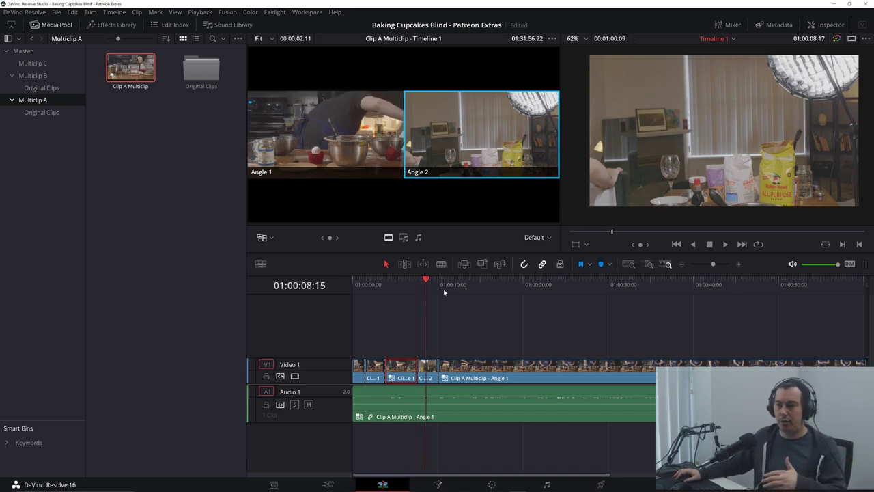
click(427, 372)
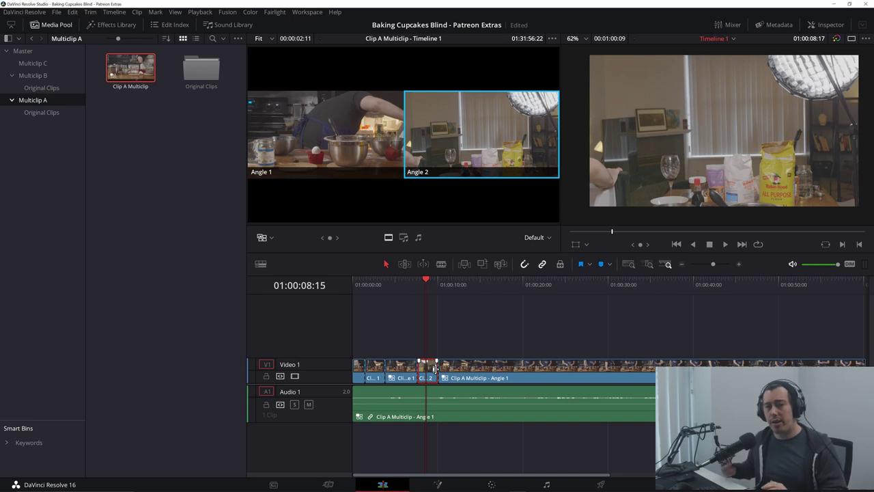
scroll(456, 345, down, 1)
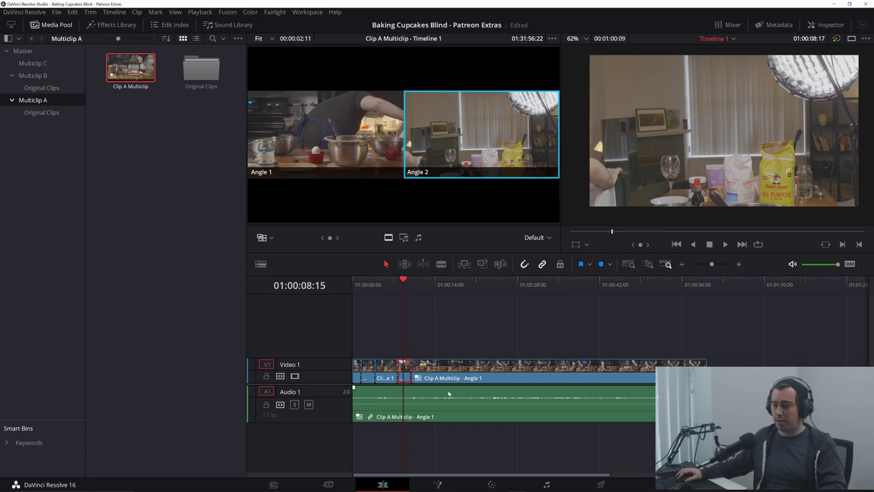
Select the long Angle 1 video and audio clips and place the playhead at the cut point.
click(357, 381)
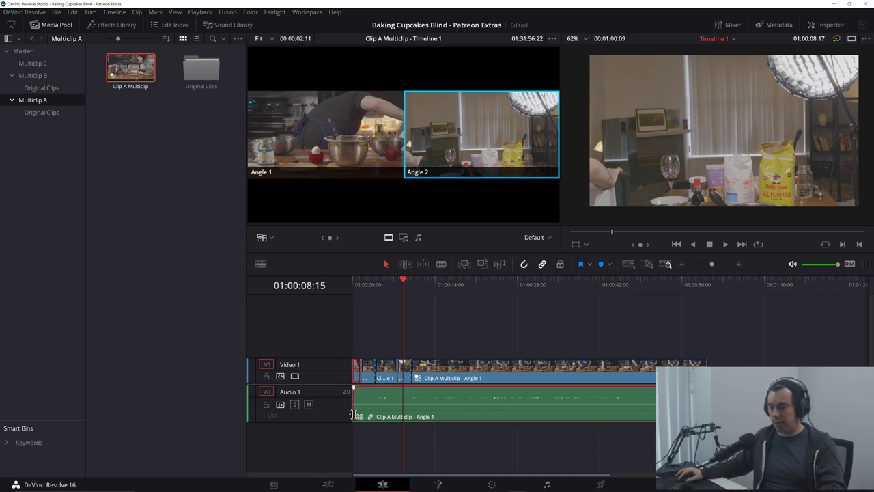
click(434, 374)
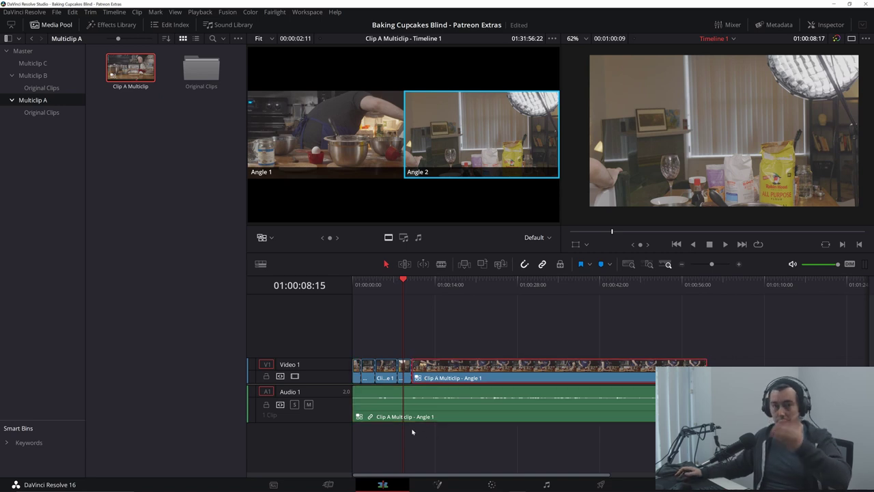
drag(512, 337, 495, 424)
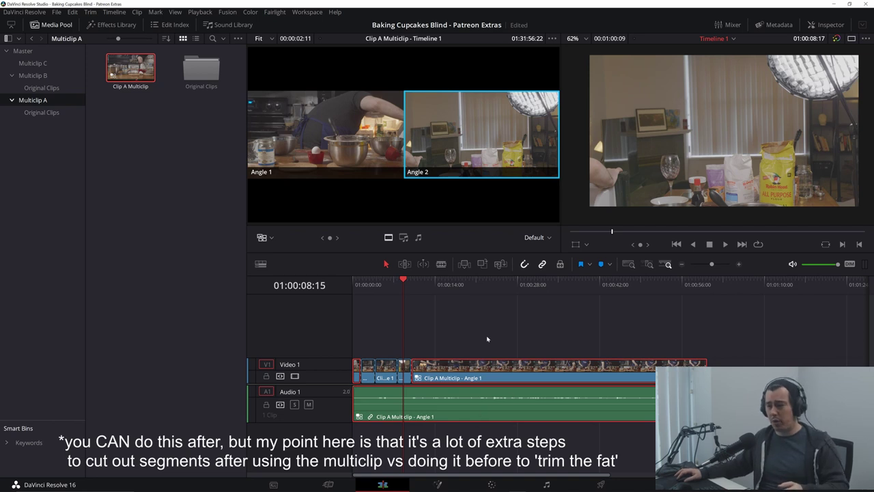
click(487, 298)
click(417, 293)
click(454, 292)
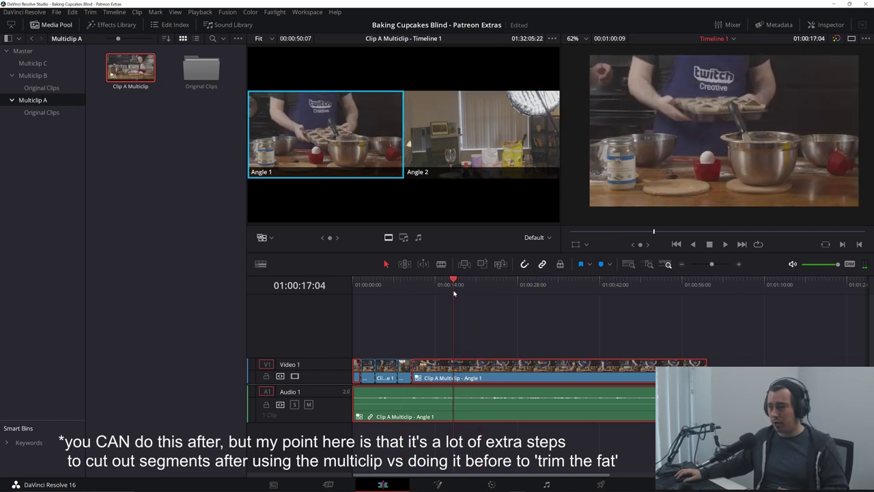
Blade two cuts around the playhead and delete the short piece between them, leaving a gap.
key(b)
click(454, 372)
click(469, 372)
key(a)
click(462, 378)
key(Delete)
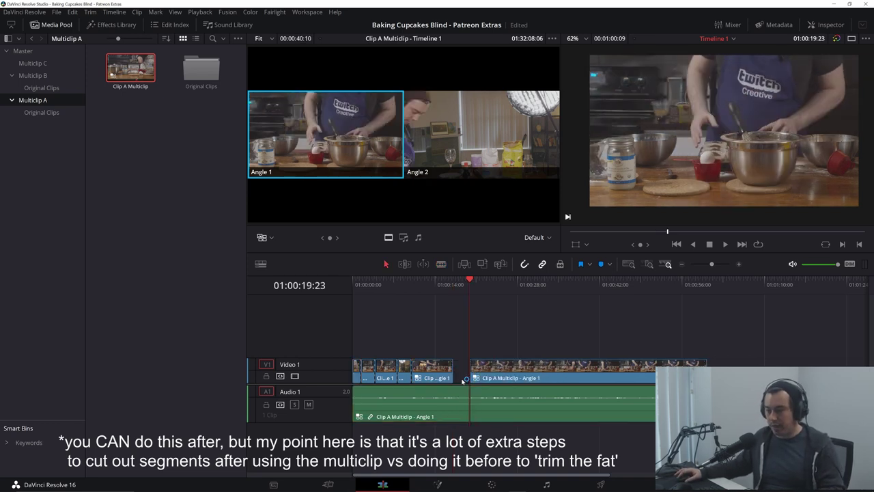
Undo the deletions and earlier cuts, then move the playhead back near the timeline start.
key(ctrl+z)
key(shift+BackSpace)
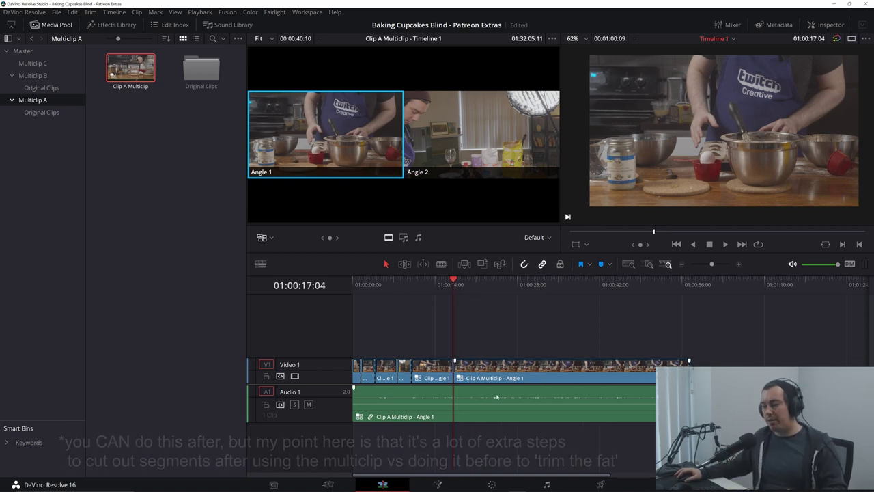
key(ctrl+z)
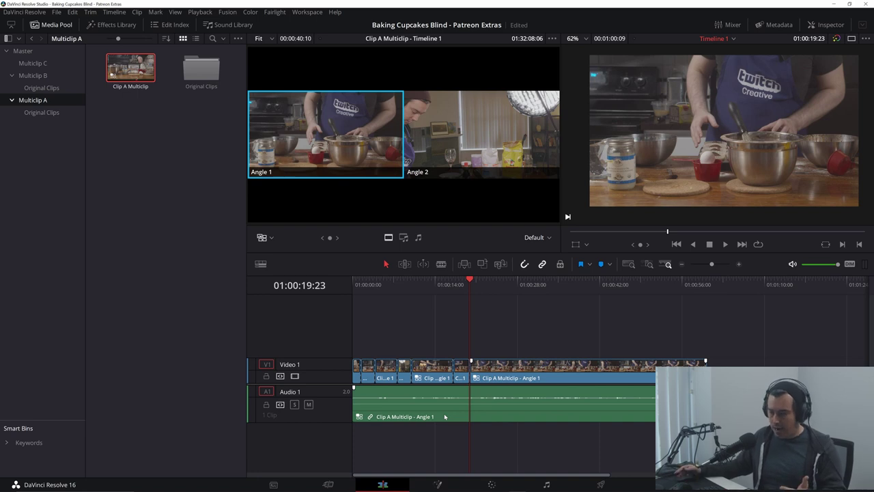
key(ctrl+z)
key(ctrl+z)
drag(468, 284, 389, 300)
Blade the clip at 01:00:06:06 and slightly later, delete the short piece, and review the gap.
key(b)
click(398, 375)
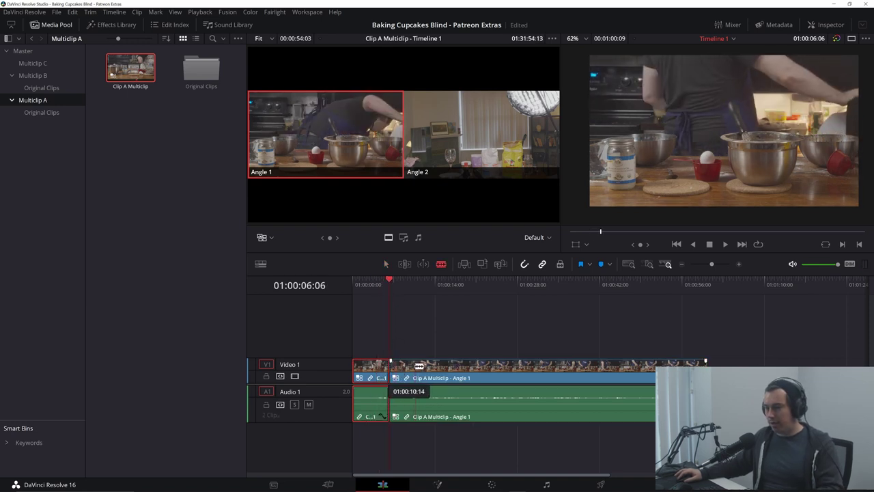
click(409, 375)
key(a)
key(BackSpace)
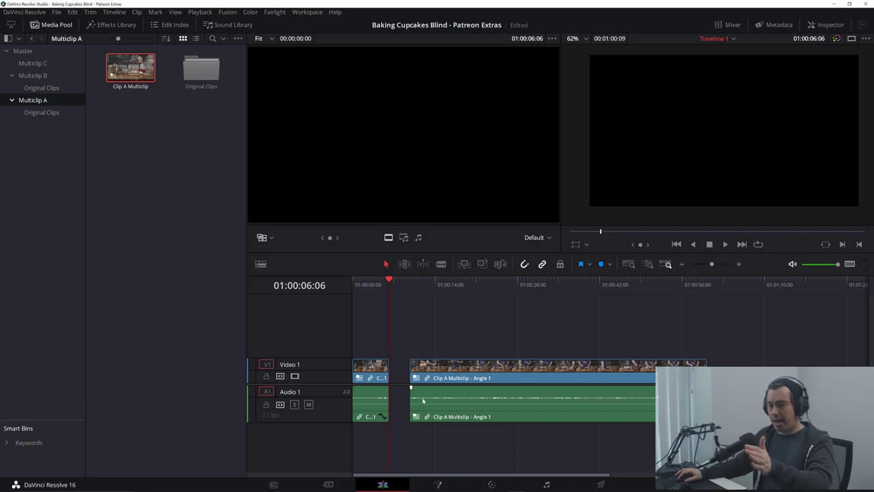
drag(396, 291, 412, 296)
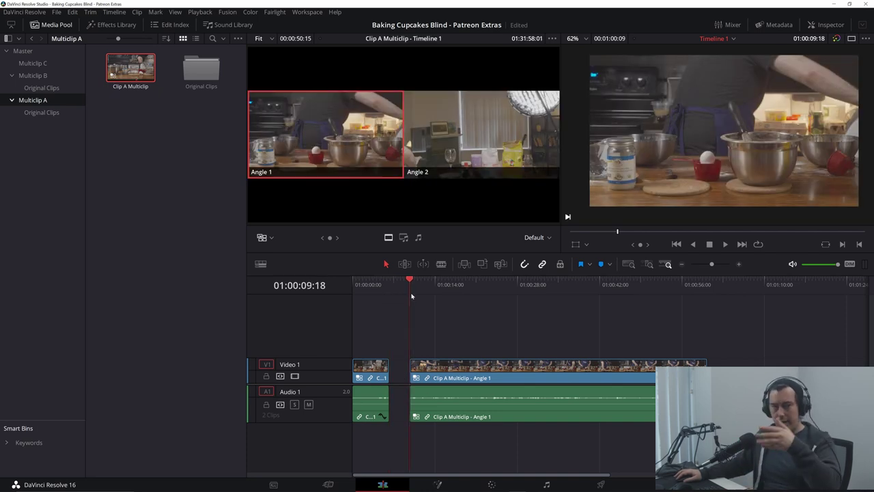
click(400, 293)
Restore the piece, try a ripple delete, then settle on deleting it to leave an empty gap.
key(Left)
key(ctrl+z)
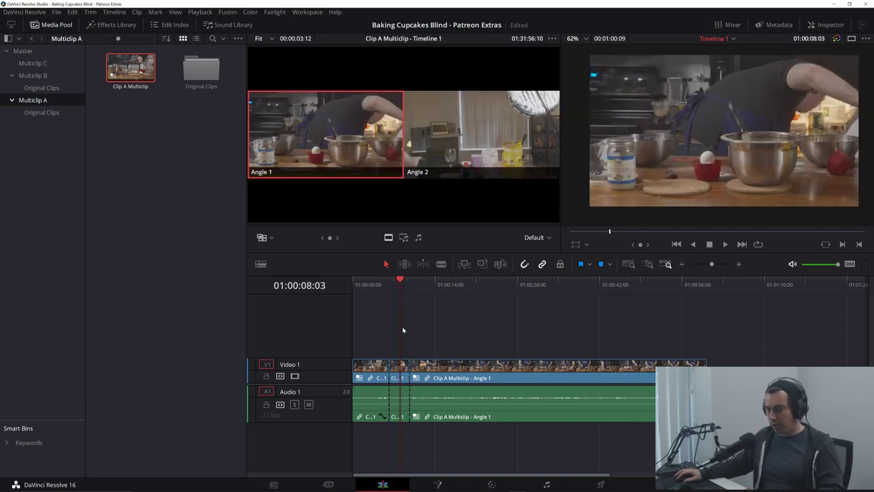
click(397, 380)
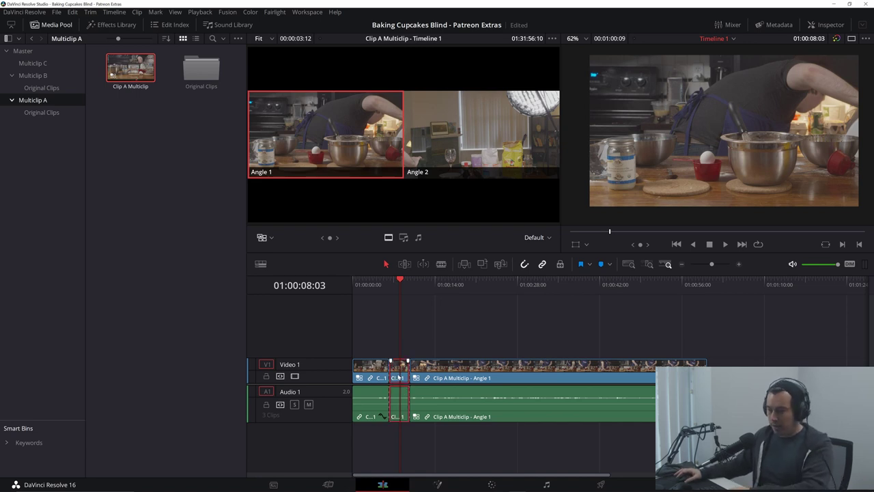
key(BackSpace)
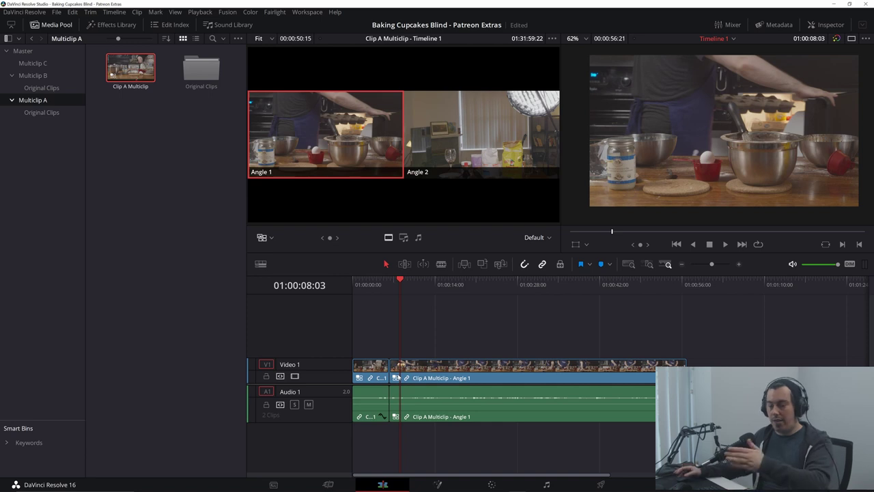
key(ctrl+z)
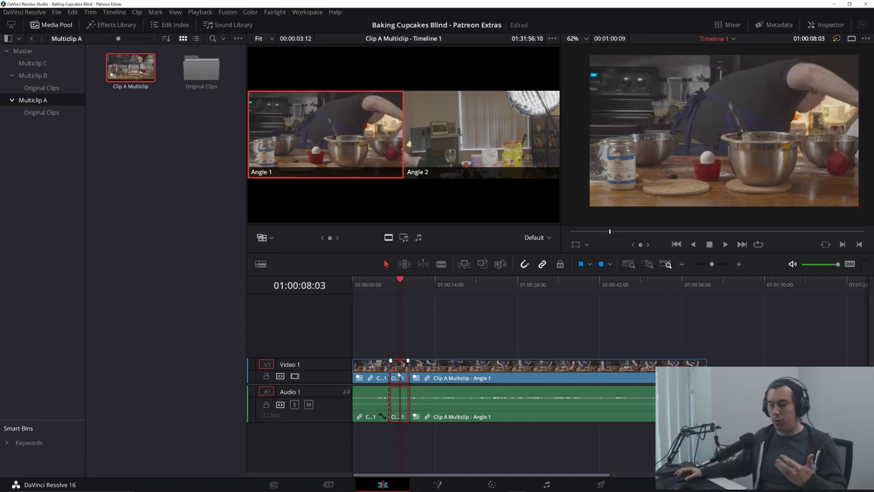
key(BackSpace)
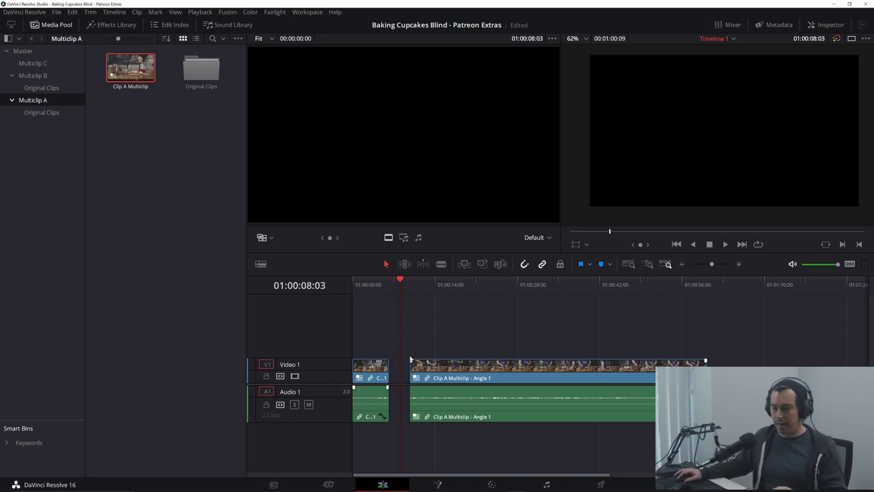
key(ctrl+z)
click(72, 12)
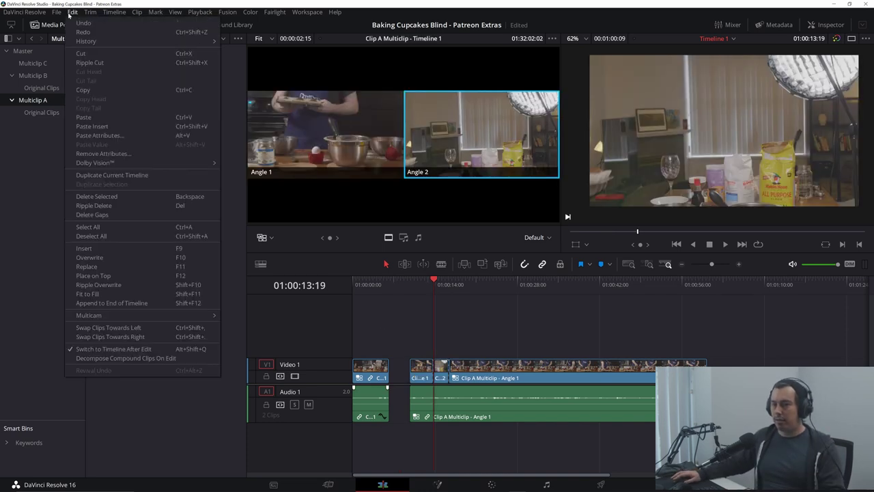
Try Edit > Delete Gaps, undo it, then select and delete the gap after the first clip.
click(92, 215)
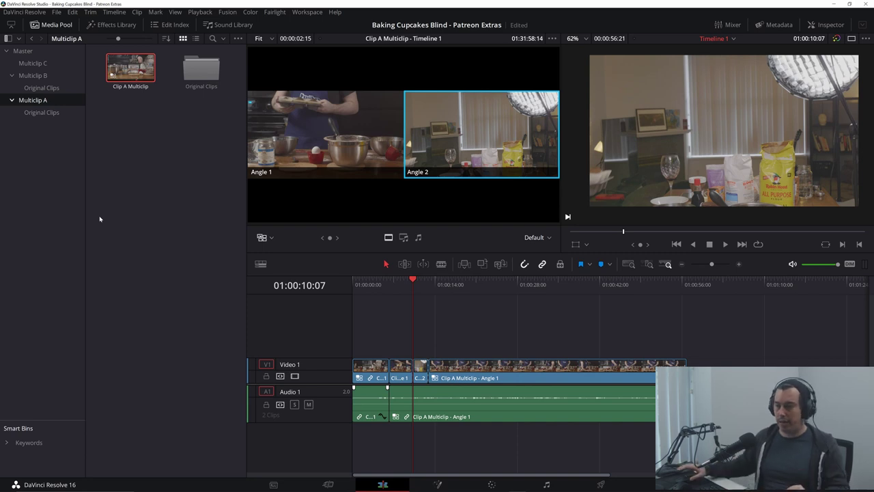
key(ctrl+z)
click(403, 369)
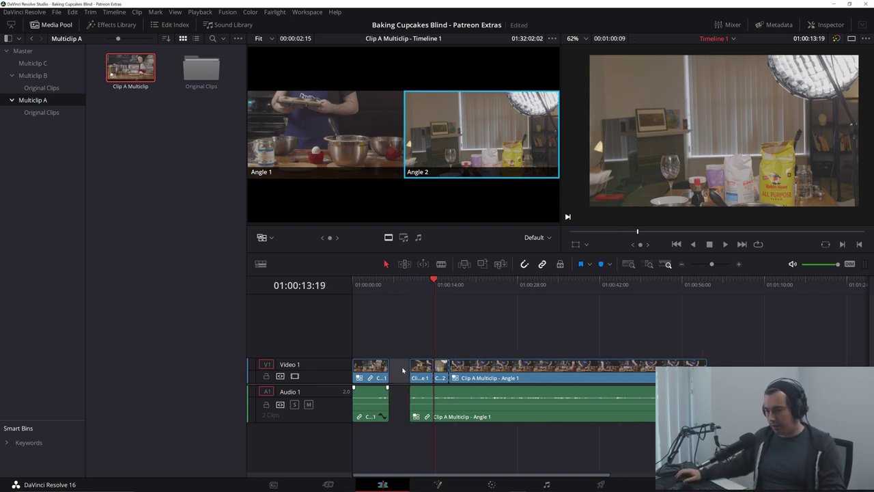
key(Delete)
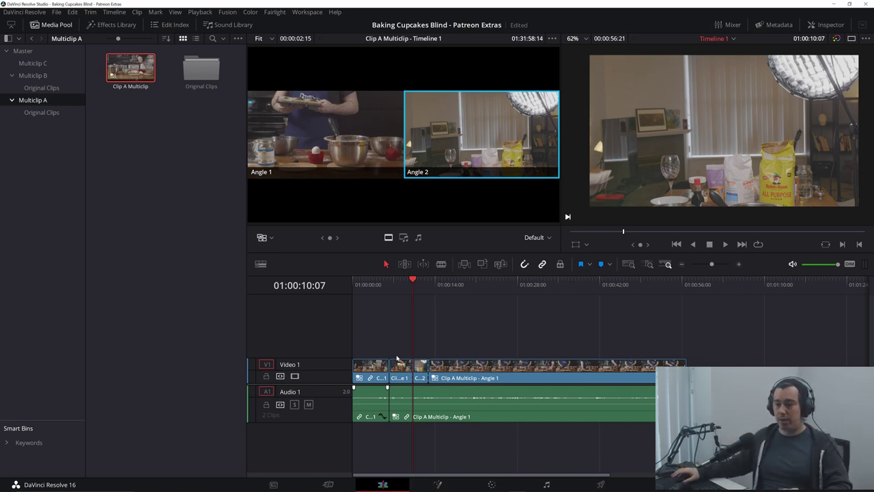
click(515, 376)
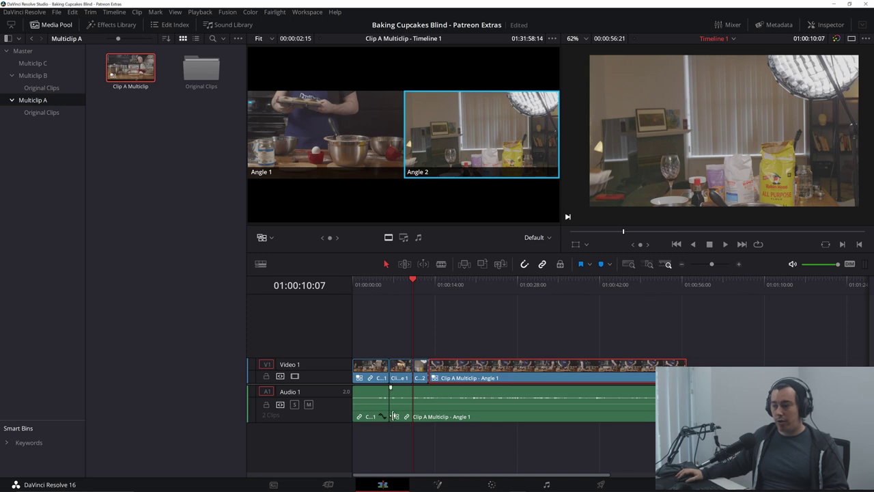
right_click(520, 367)
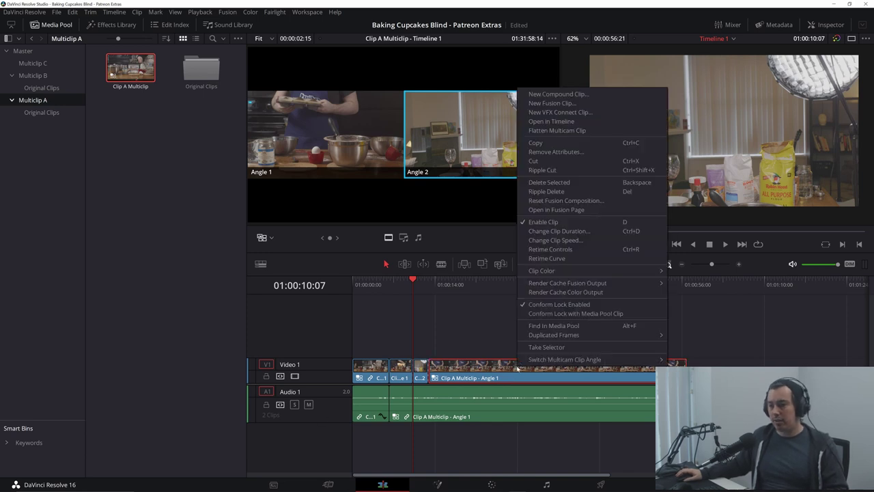
click(565, 122)
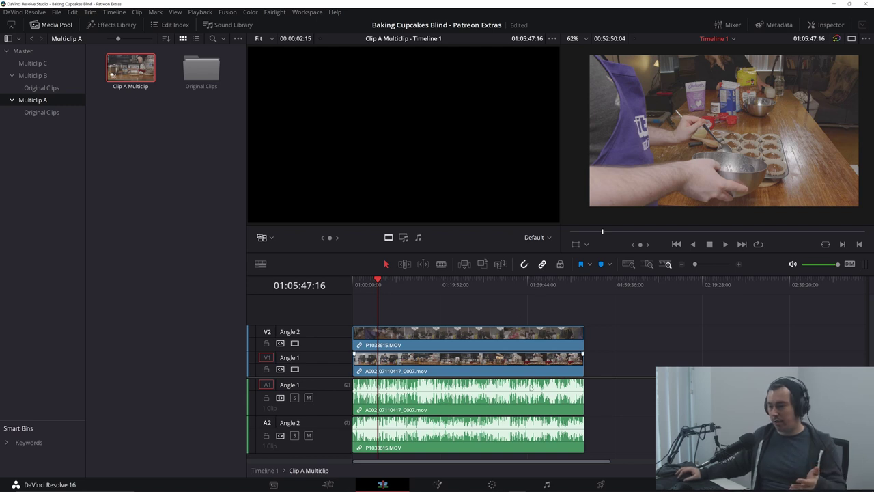
click(266, 470)
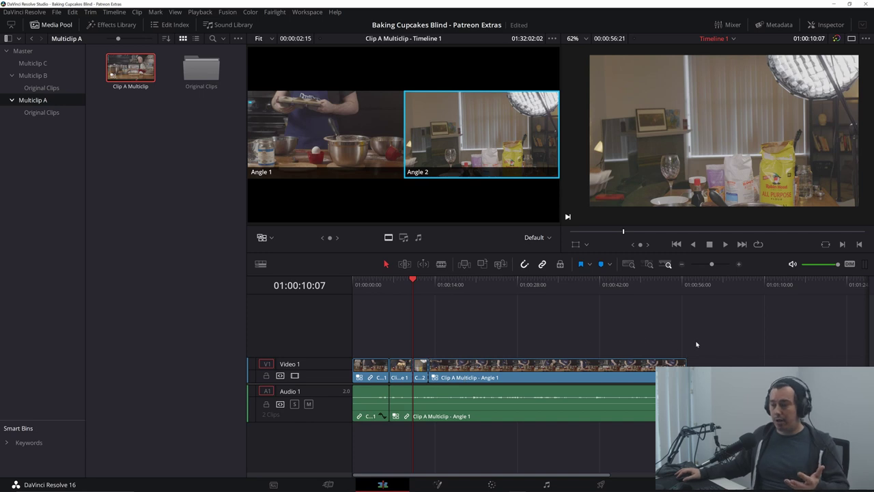
Marquee-select all V1 and A1 clips on the Edit page and create Compound Clip 1 from them.
drag(697, 343, 352, 422)
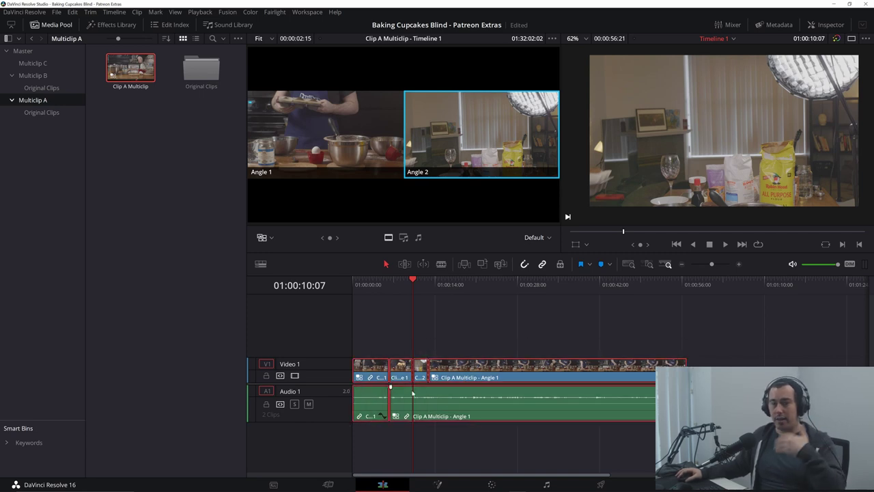
click(493, 483)
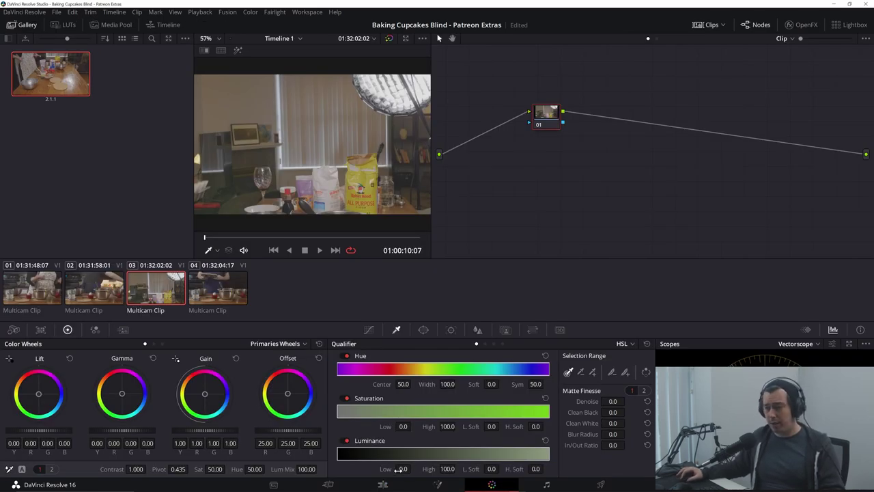
click(381, 484)
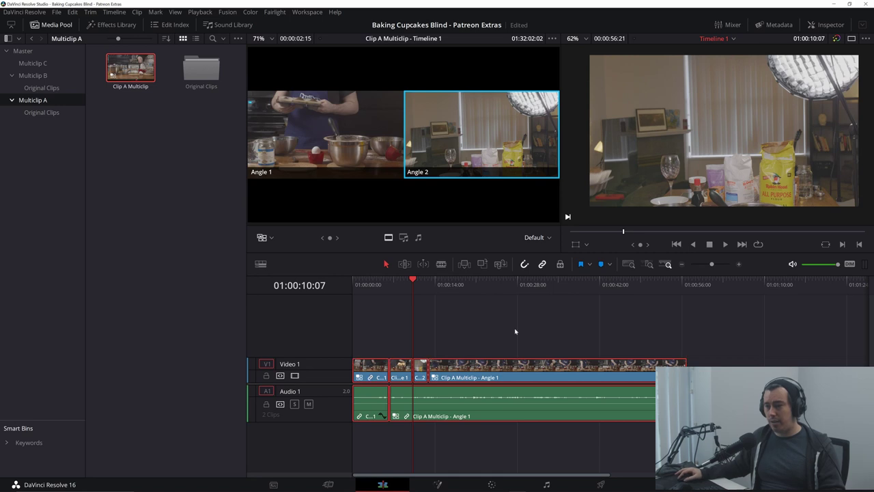
drag(563, 338, 363, 411)
right_click(484, 379)
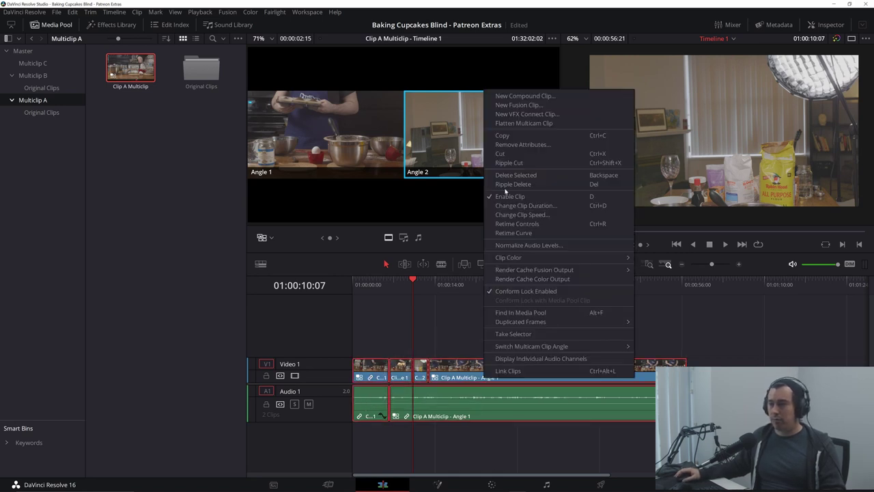
click(506, 96)
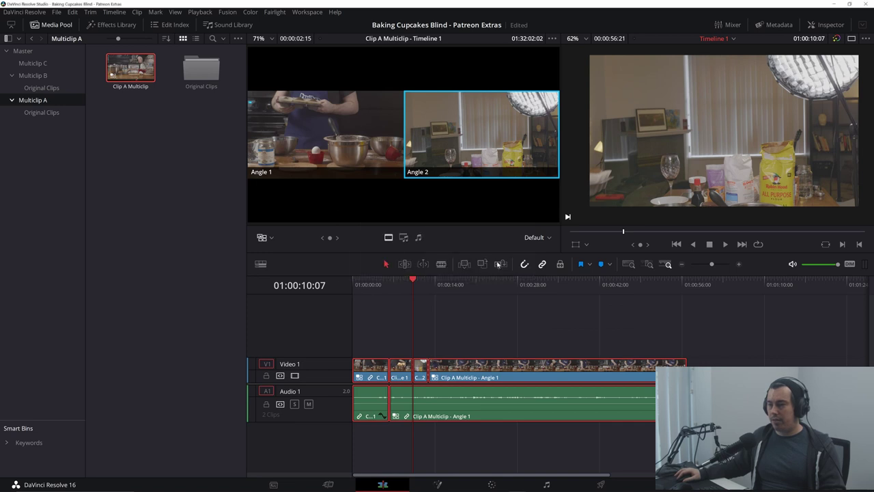
click(498, 265)
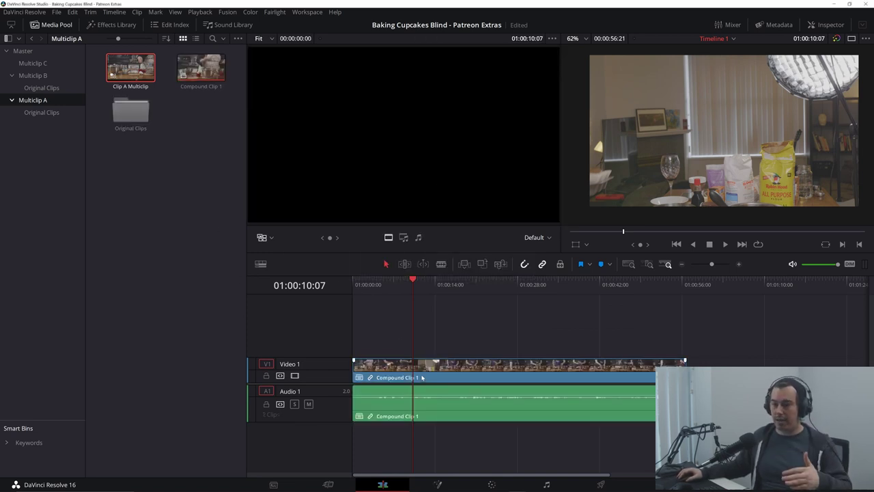
On the Color page, add serial node 02 and apply a Film Looks 3D LUT to it.
drag(405, 294, 432, 287)
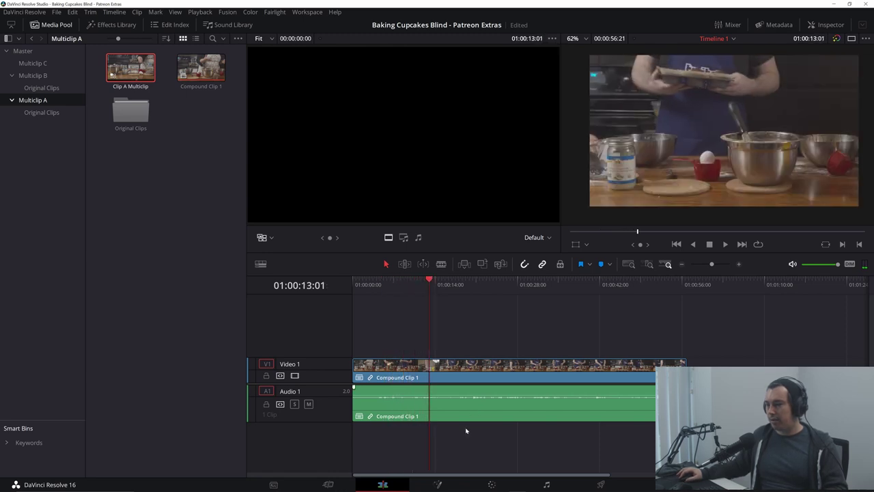
key(shift+6)
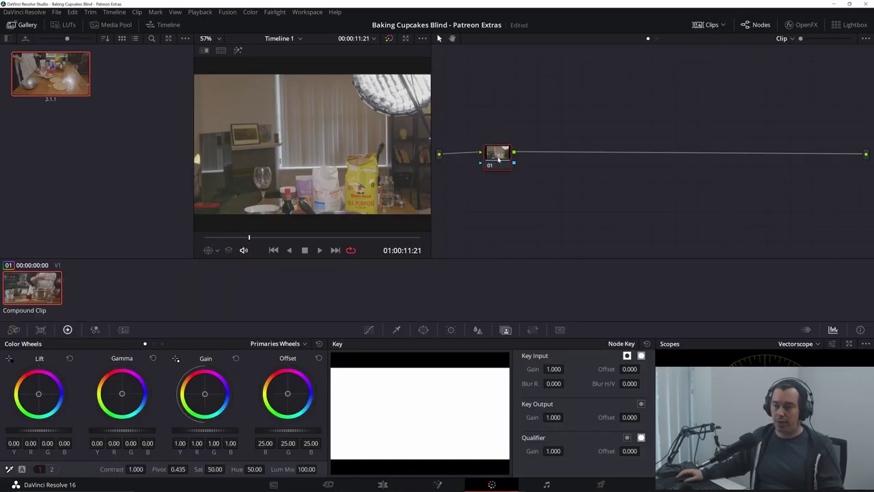
key(alt+s)
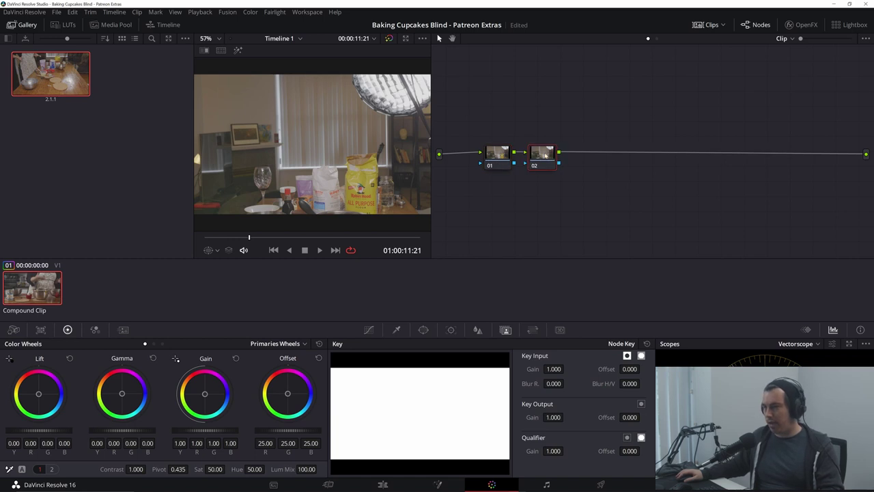
right_click(545, 155)
mouse_move(616, 267)
mouse_move(657, 298)
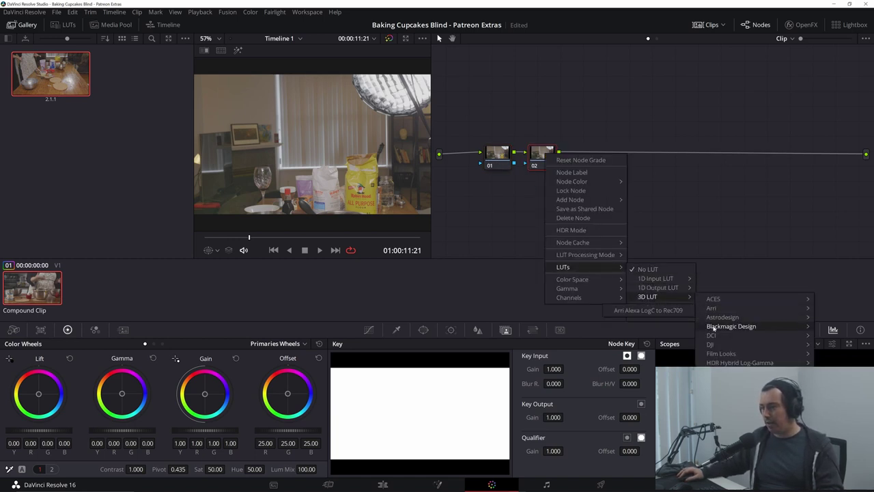
mouse_move(713, 354)
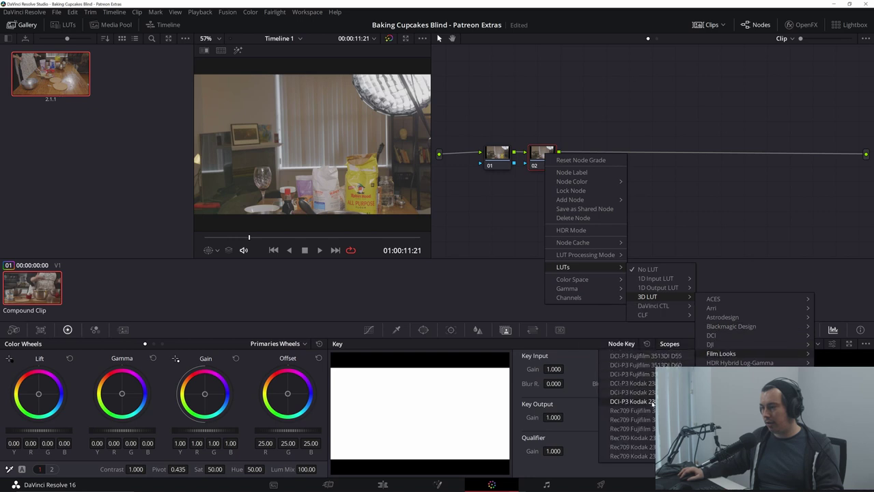
click(639, 450)
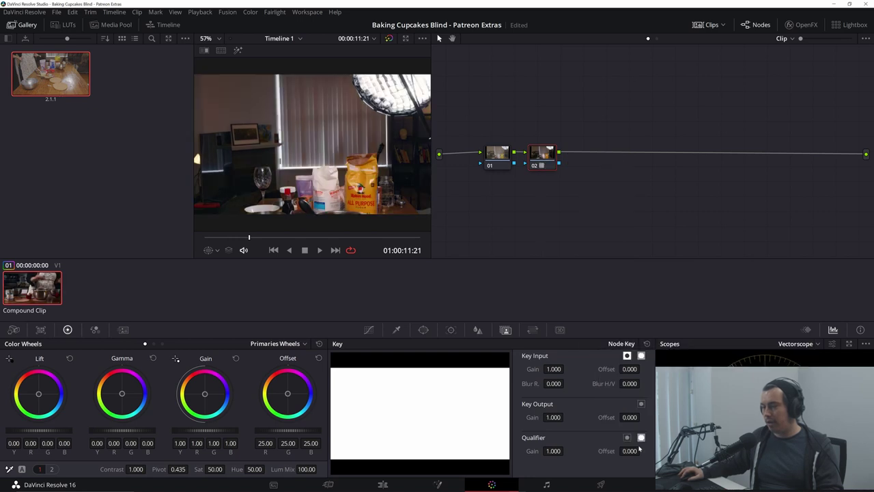
Move node 02 right, check the look on the cupcake scene, save, and disable node 02.
drag(553, 163, 598, 163)
drag(249, 237, 396, 238)
key(ctrl+s)
key(ctrl+d)
Add node 03 after node 01 with contrast 1.358 and saturation 62.60.
click(498, 156)
key(alt+s)
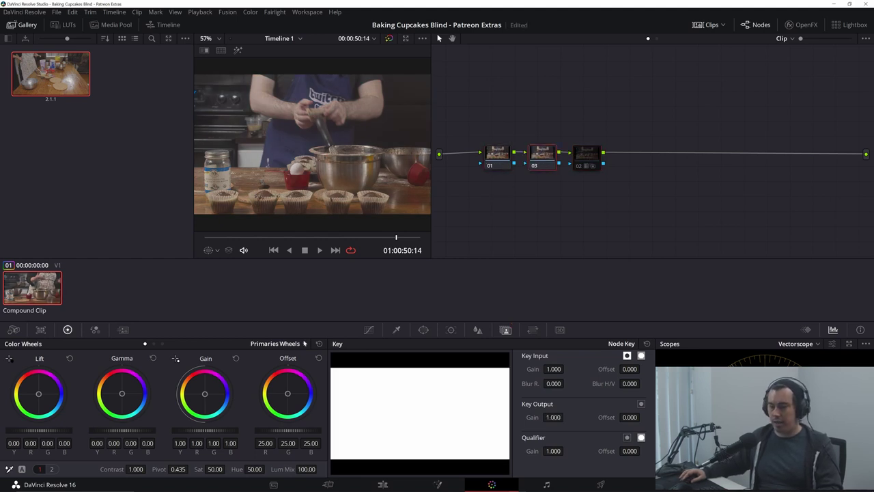
drag(136, 469, 147, 469)
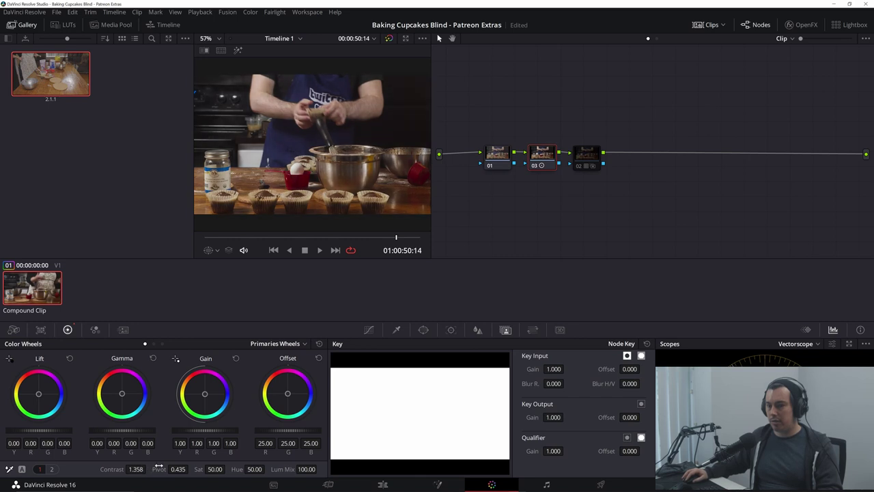
drag(213, 469, 228, 469)
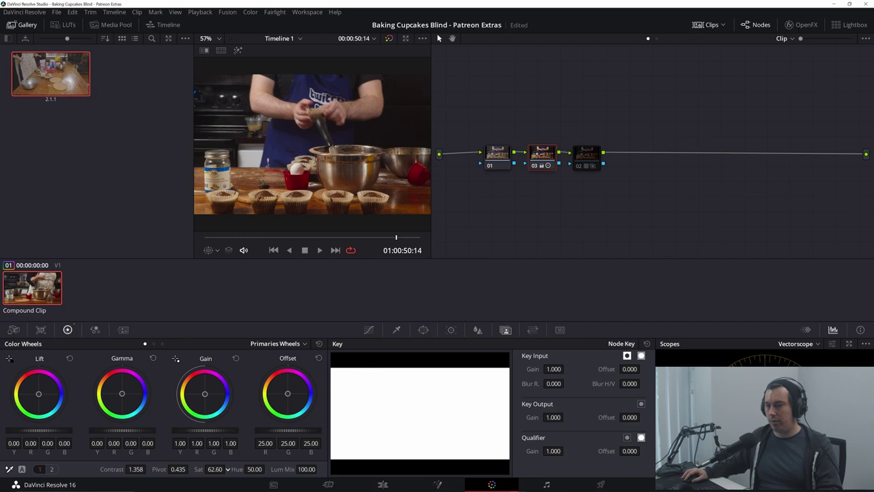
Inspect the graded kitchen table frame by zooming and panning the viewer, then return to the Edit page.
click(246, 236)
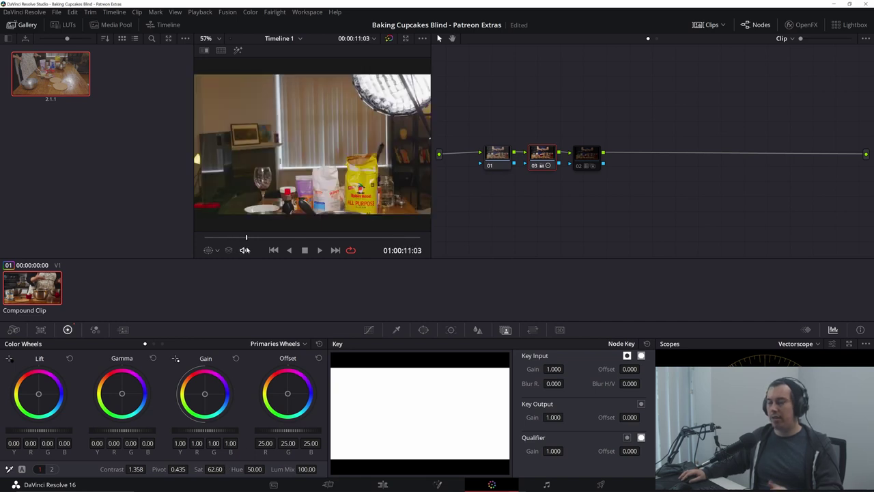
key(Right)
key(Right)
key(Right)
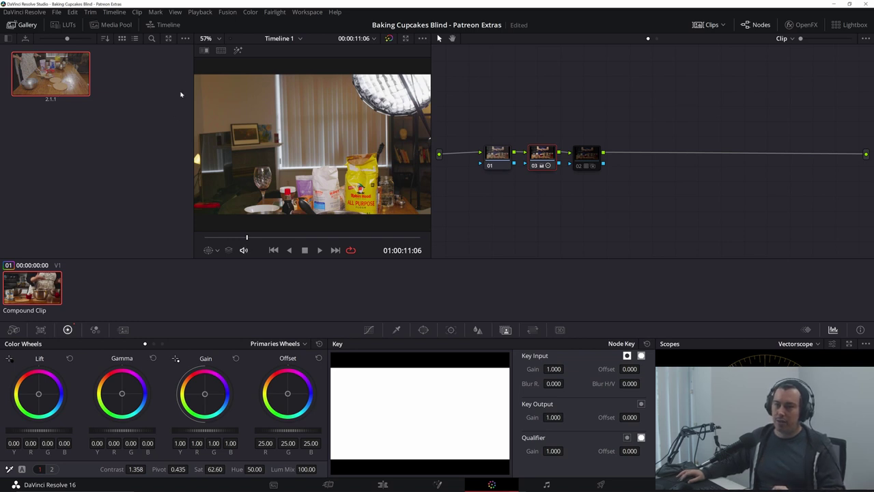
scroll(232, 103, up, 8)
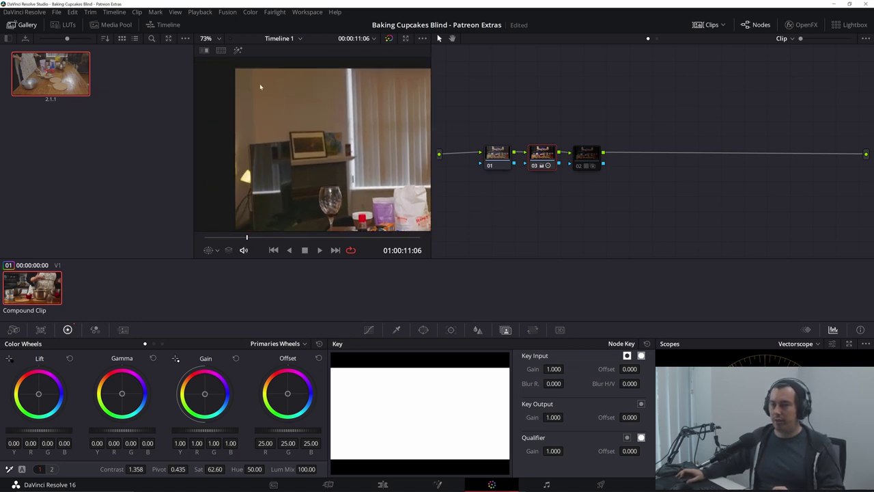
scroll(336, 183, down, 2)
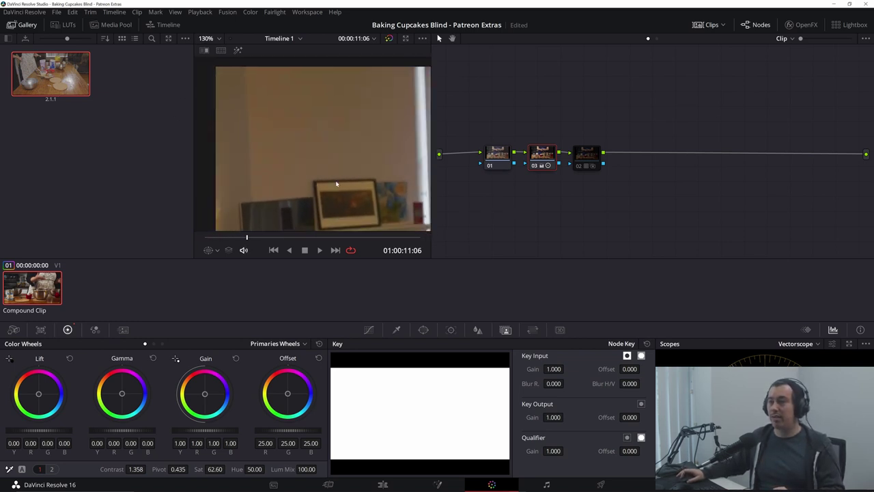
scroll(331, 152, down, 1)
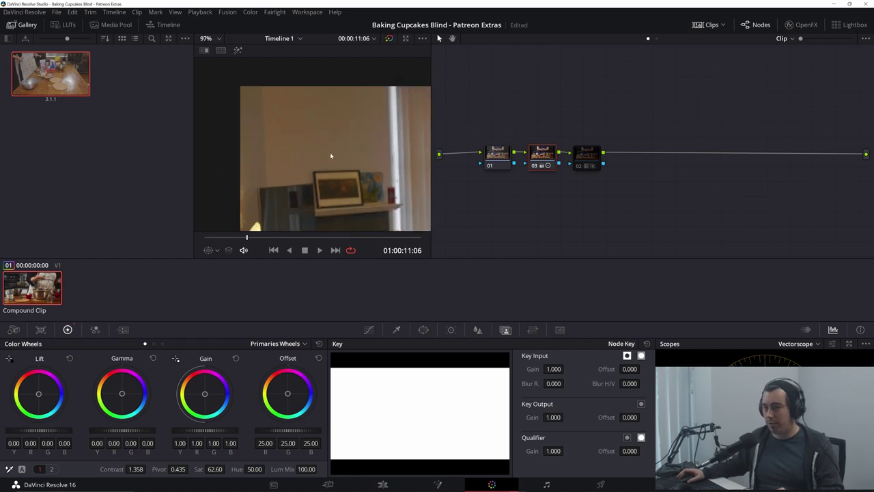
scroll(305, 141, down, 2)
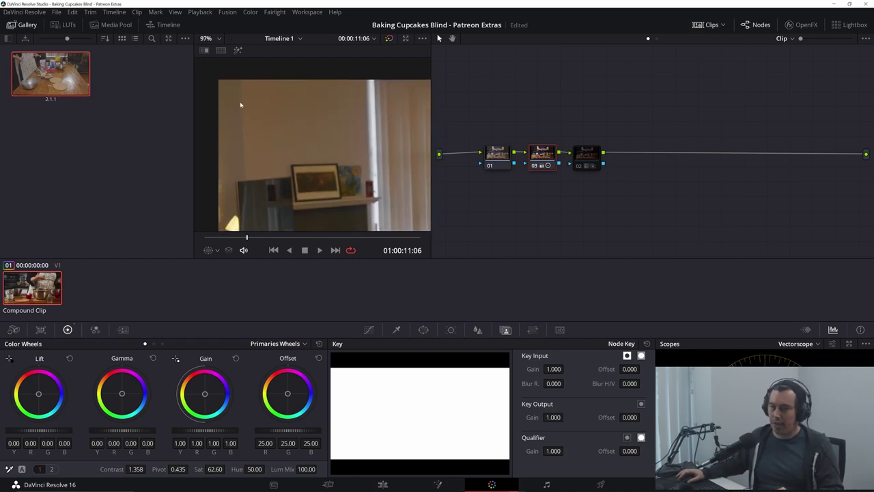
drag(296, 156, 268, 131)
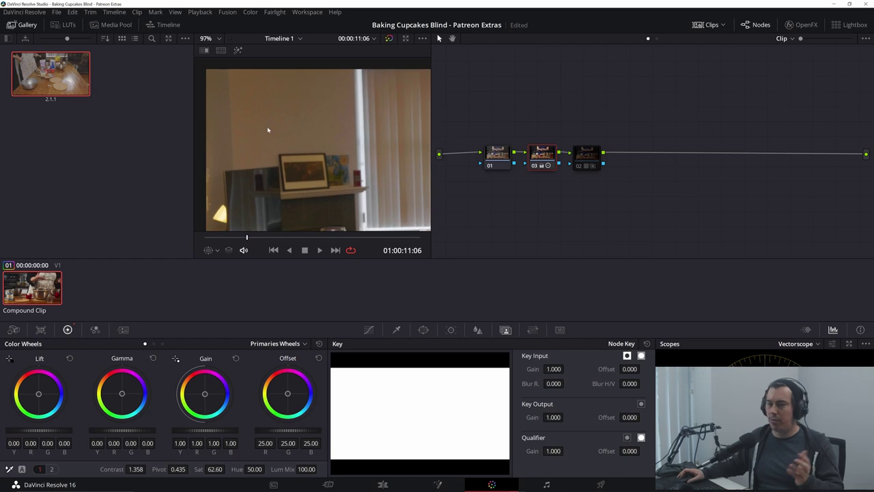
scroll(260, 127, down, 4)
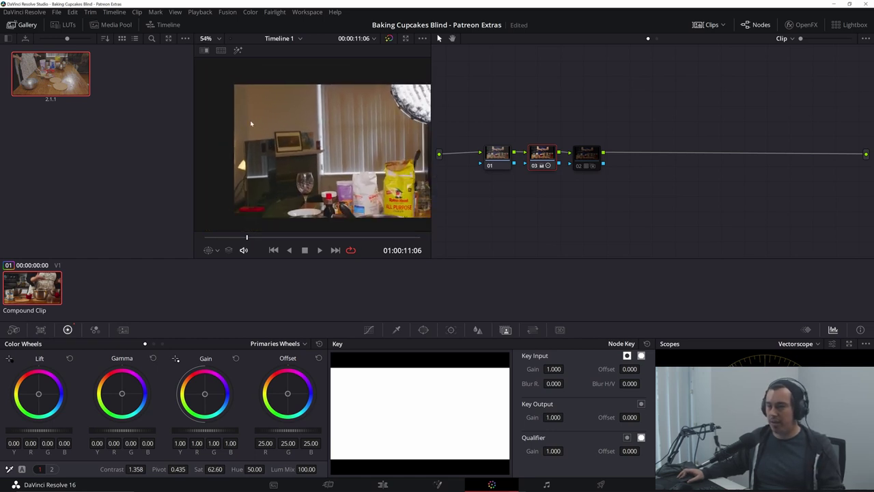
key(shift+4)
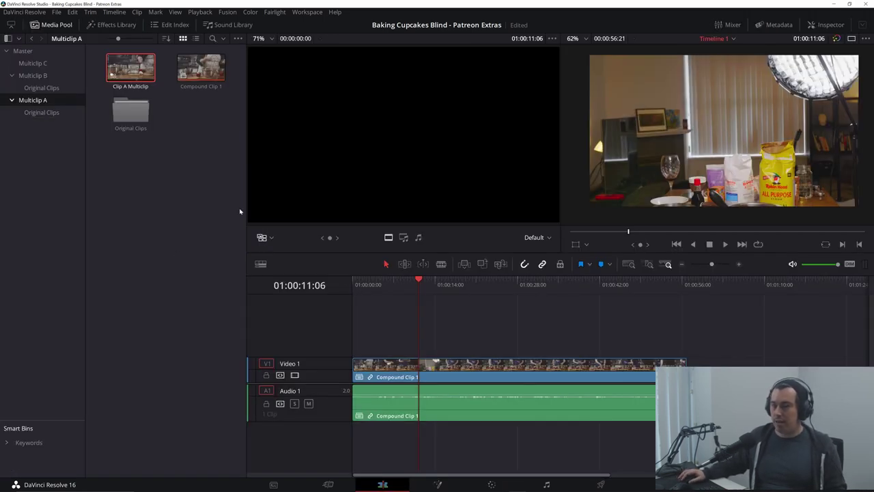
Open the Deliver page showing QuickTime H.264 1920 x 1080 HD render settings and an empty queue.
click(599, 483)
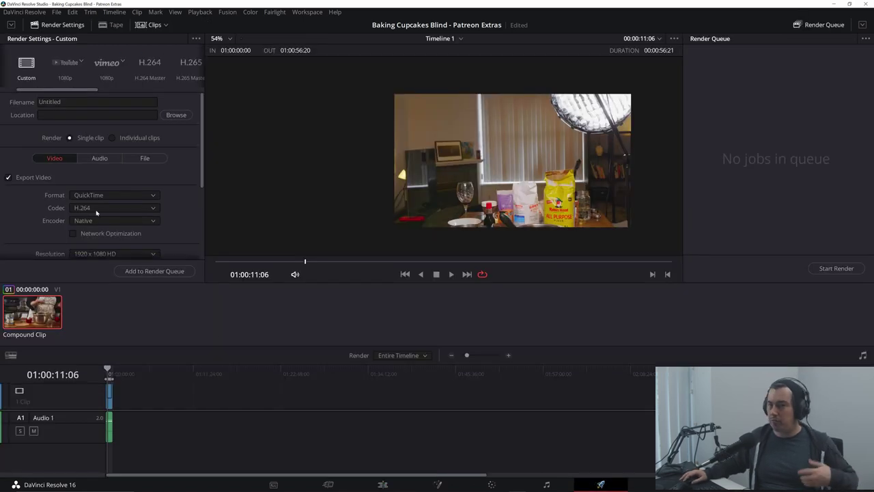
scroll(145, 184, down, 2)
scroll(145, 184, up, 2)
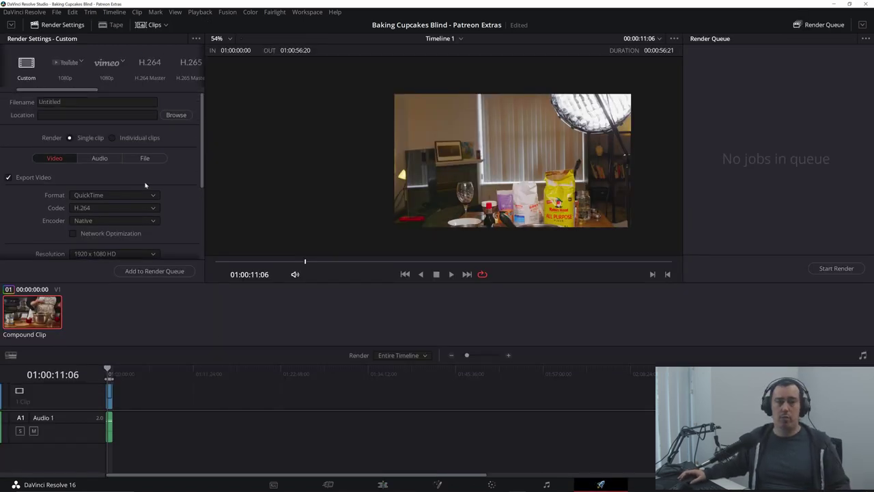